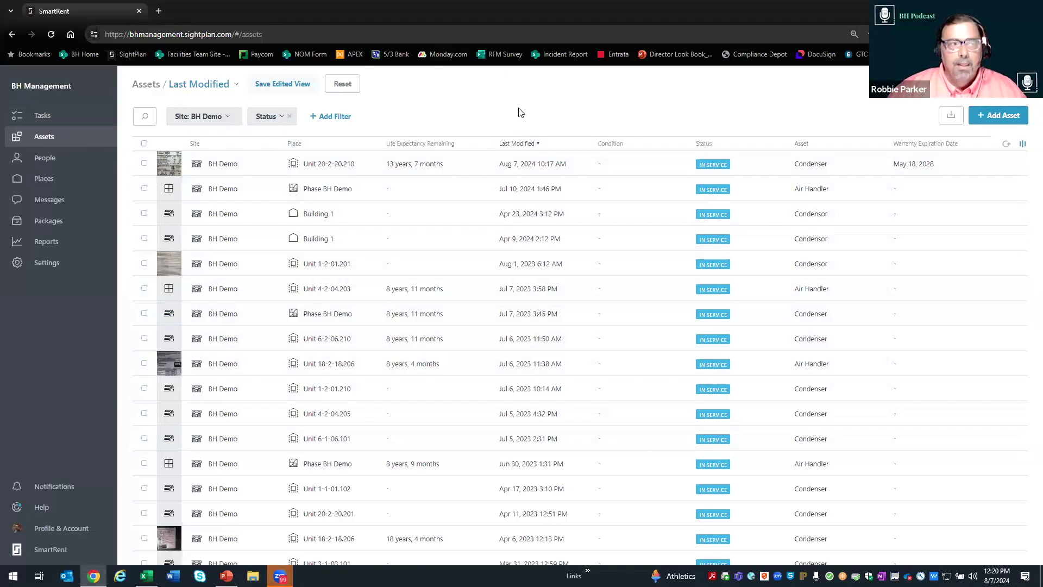
Step: Start a new asset for the BH Demo site and set its type to Air Handler from the Heating & Cooling category
click(1000, 120)
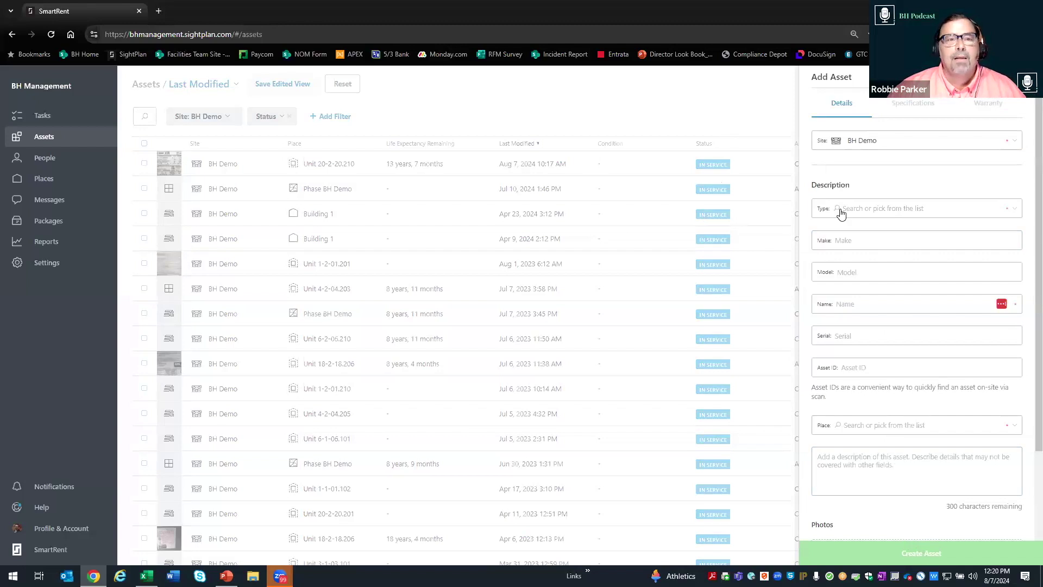
click(1013, 211)
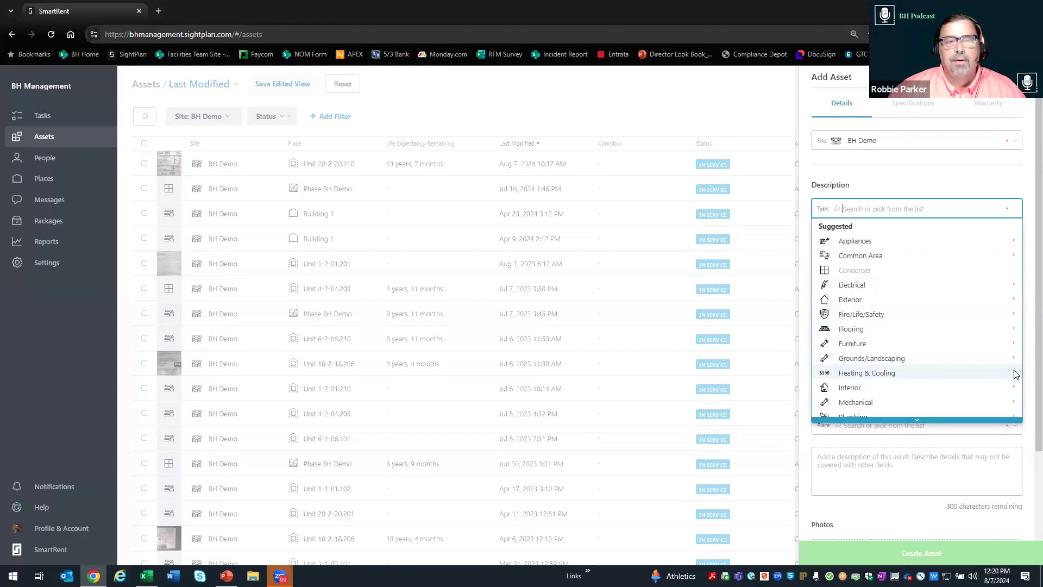
click(1014, 375)
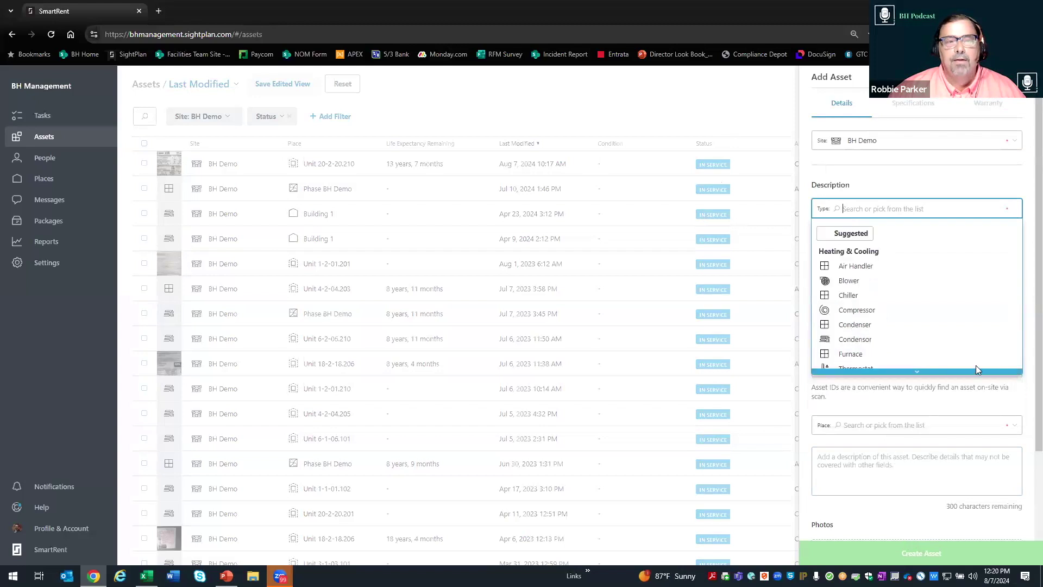
click(877, 267)
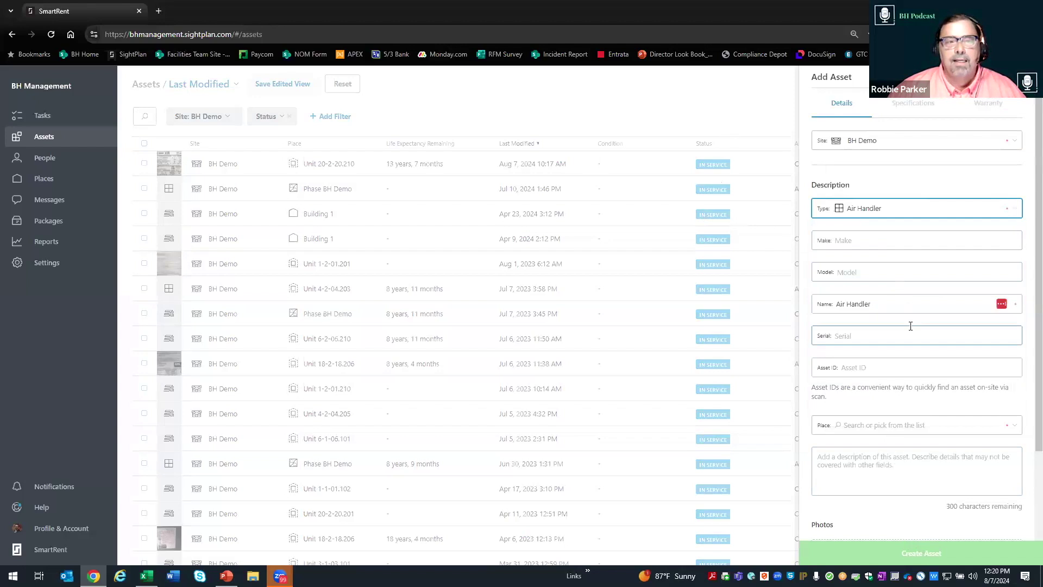
Step: Assign the asset's place to Unit 01.109 on Floor 1 of Building 1
click(1014, 427)
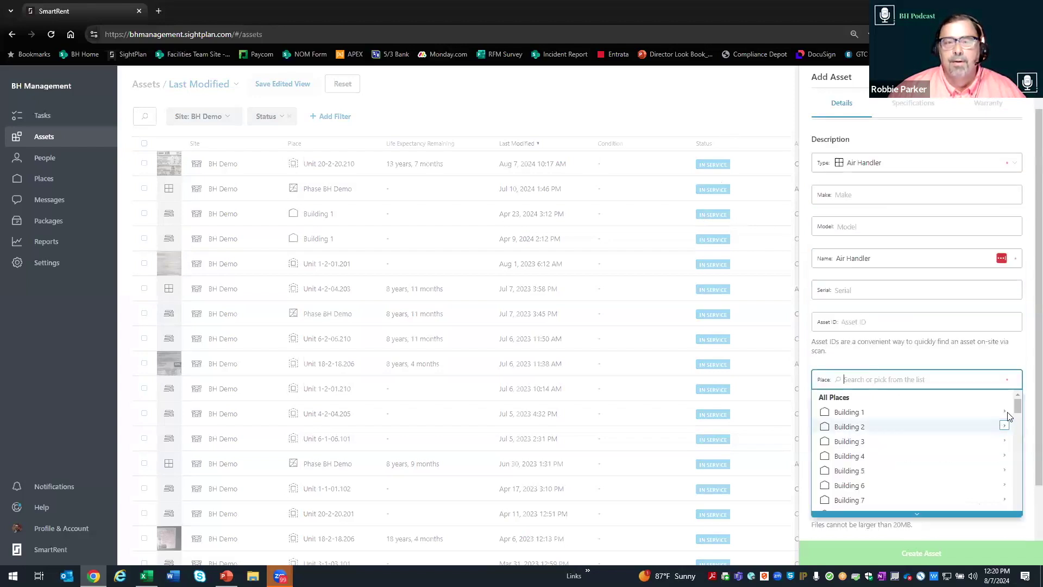
click(1005, 412)
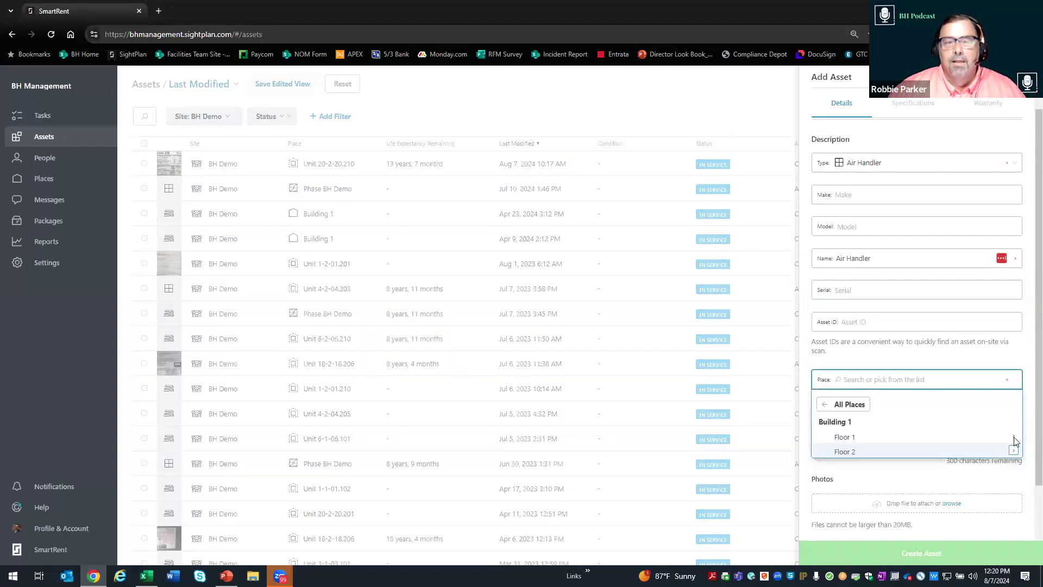
click(1013, 437)
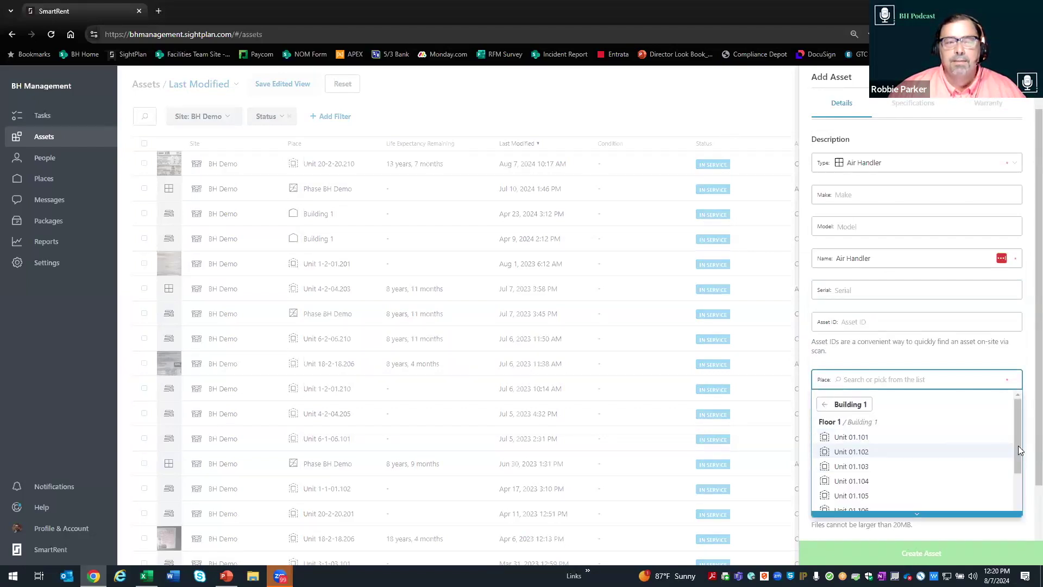
scroll(1017, 491, down, 3)
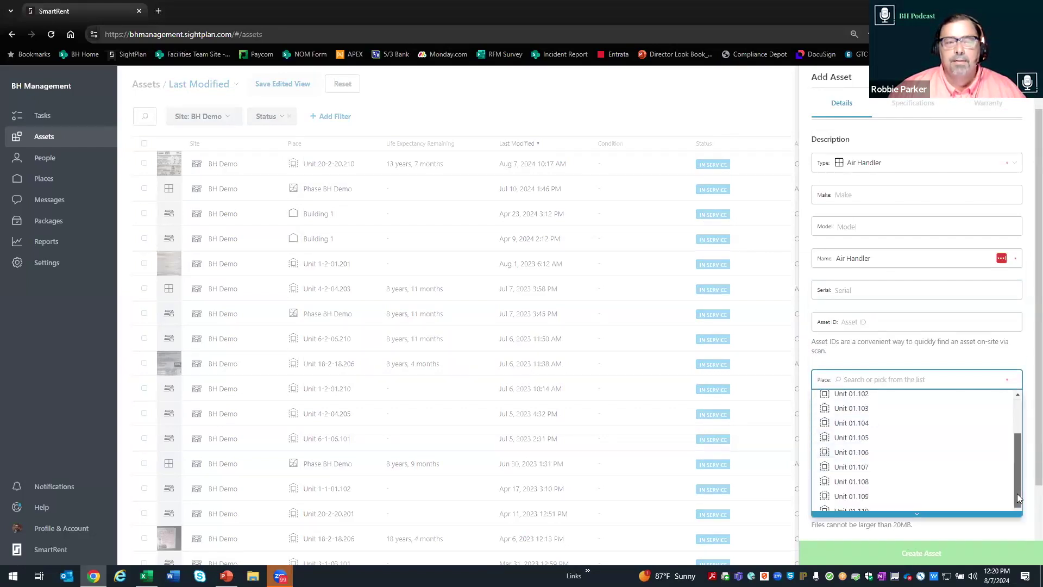
click(864, 496)
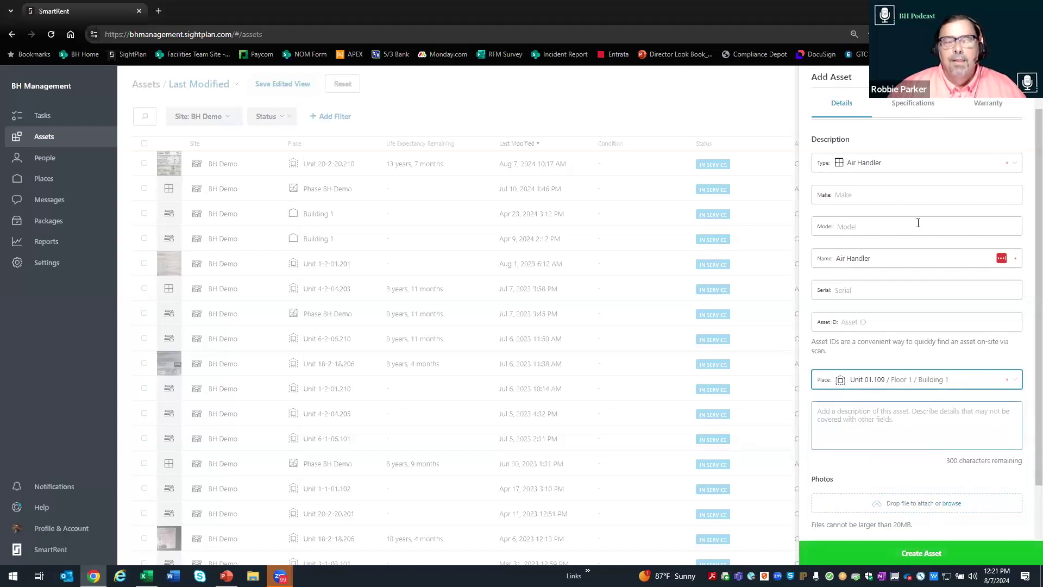
Step: Enter Goodman as the asset's make and ASW 1001 as its model
click(854, 194)
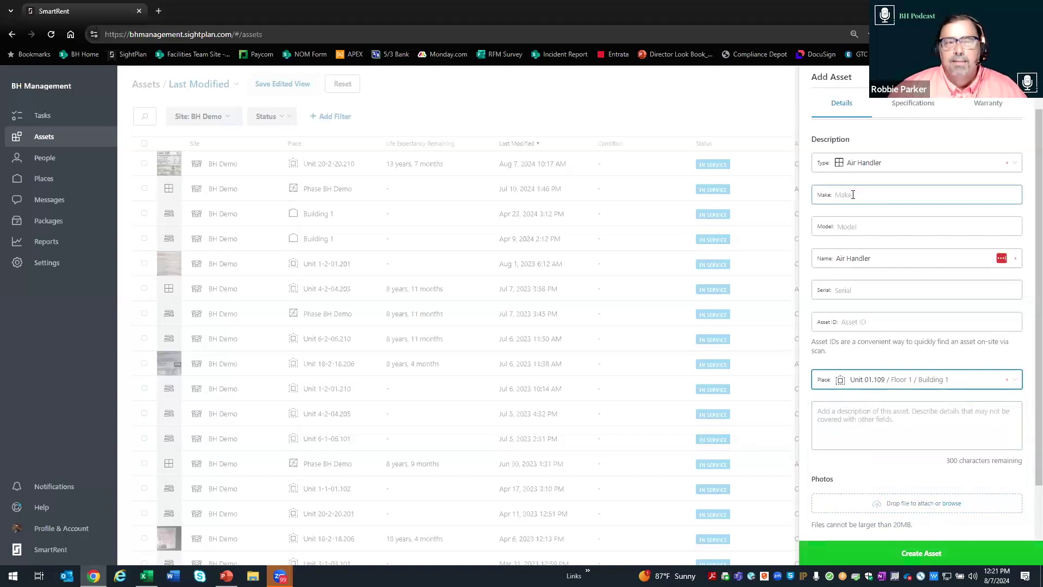
click(854, 195)
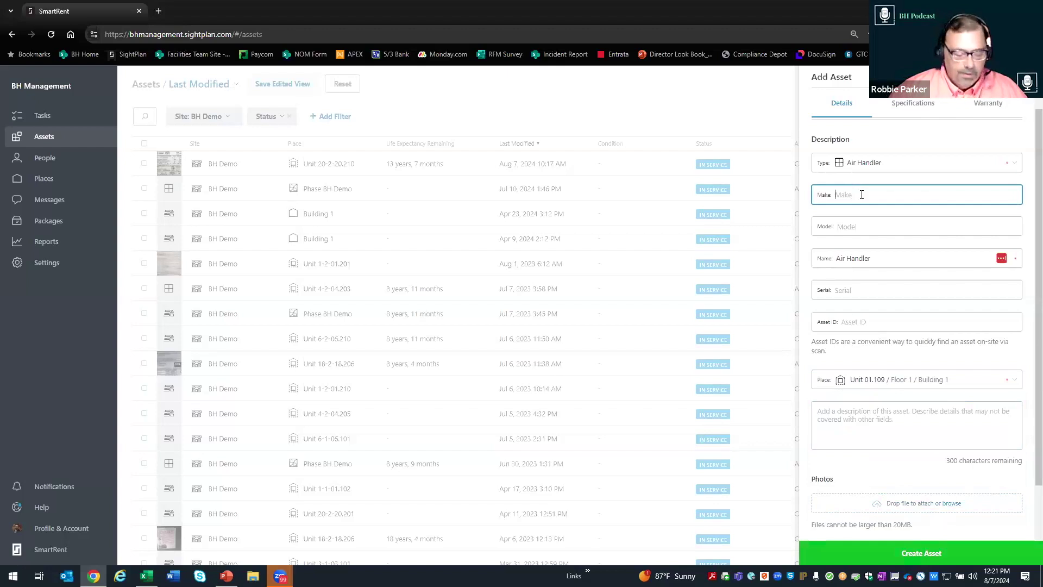
text(G)
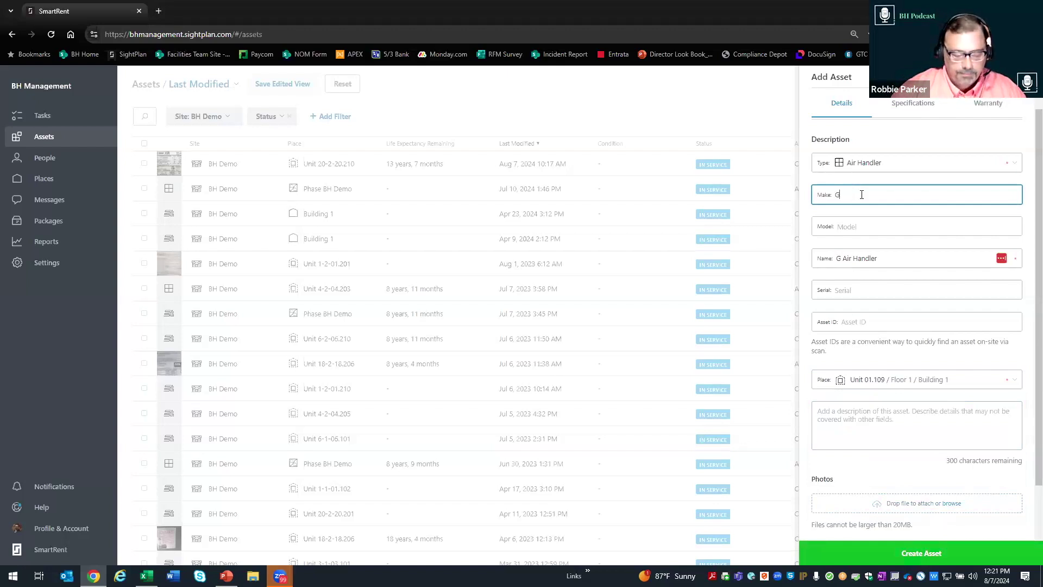
text(oodman)
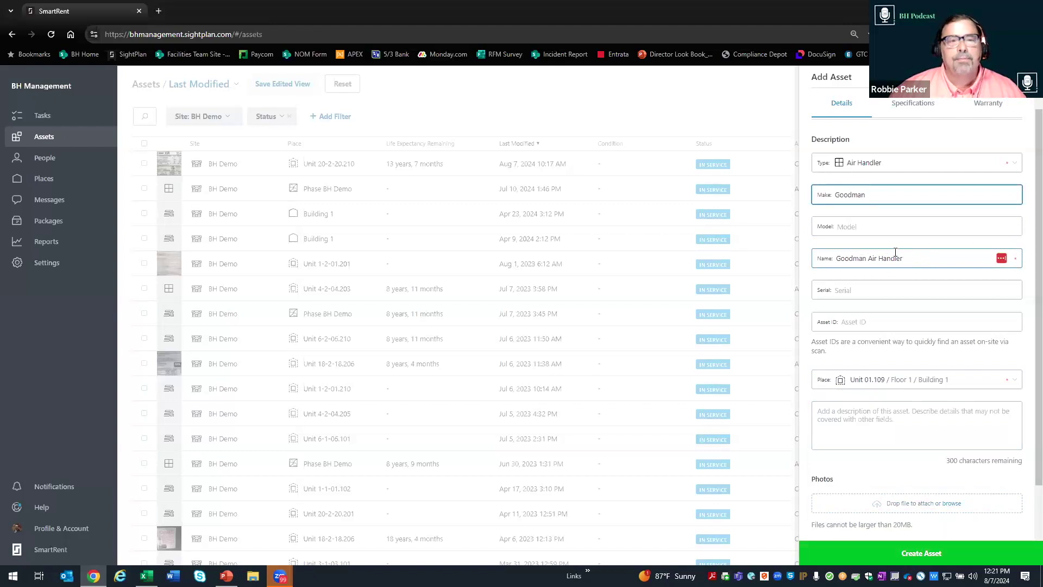
click(848, 226)
text(ASW 1-)
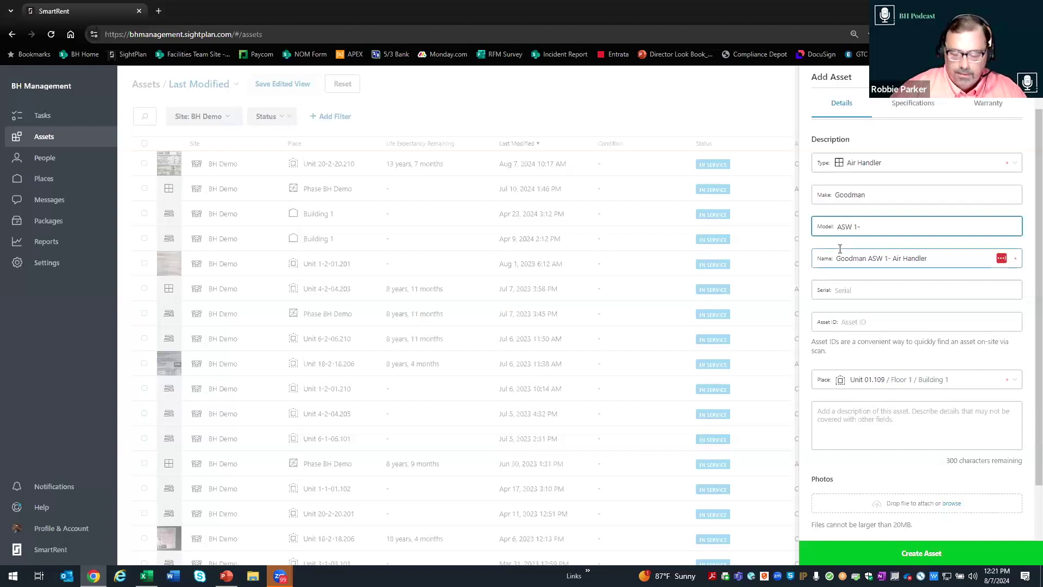
key(BackSpace)
text(001)
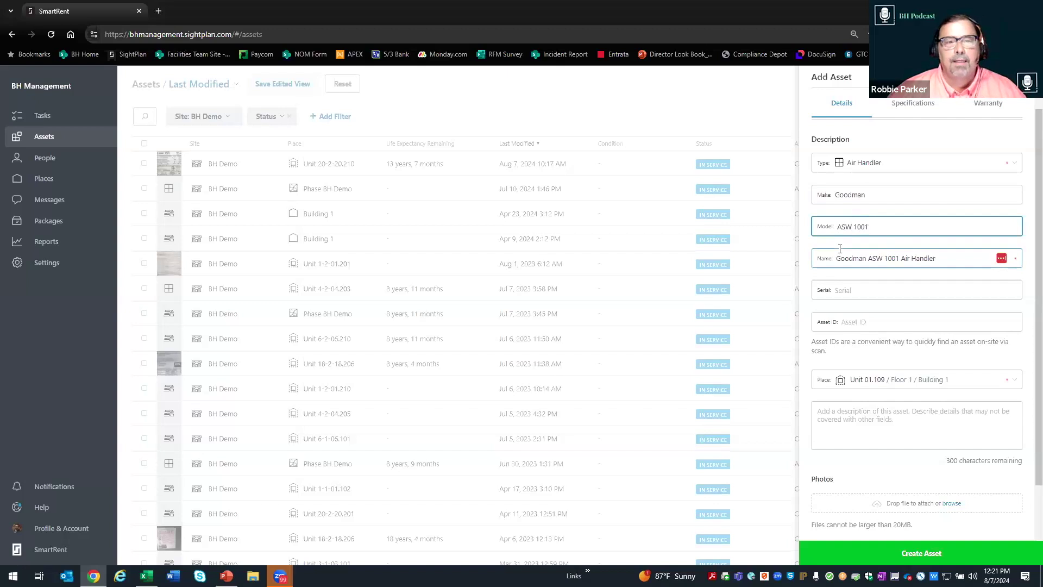
click(838, 292)
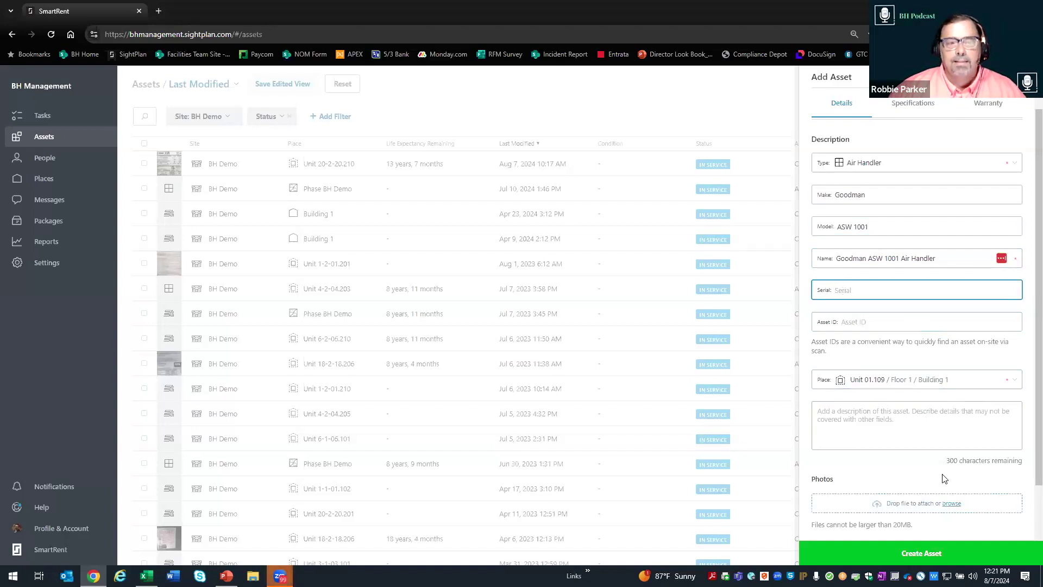
Step: Tag the asset with "air handler - heat pump" and "heat source - electric"
scroll(1028, 454, down, 1)
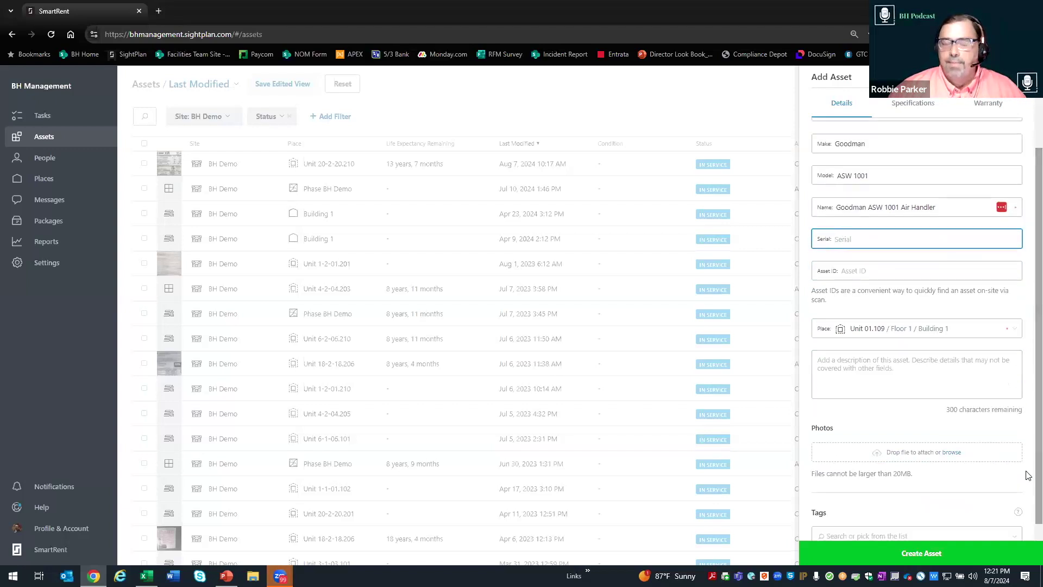
scroll(1028, 502, down, 1)
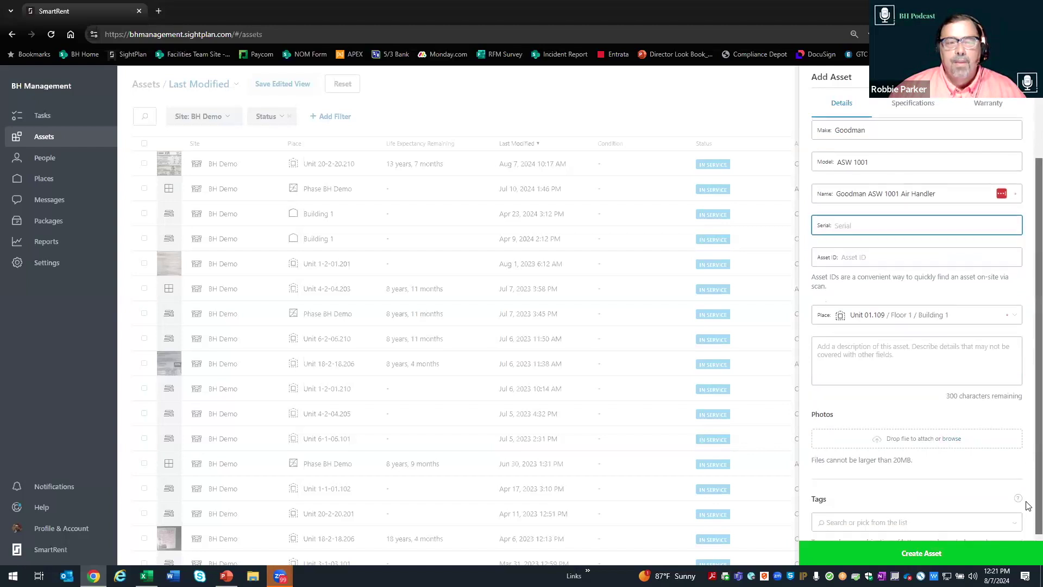
scroll(1028, 504, down, 1)
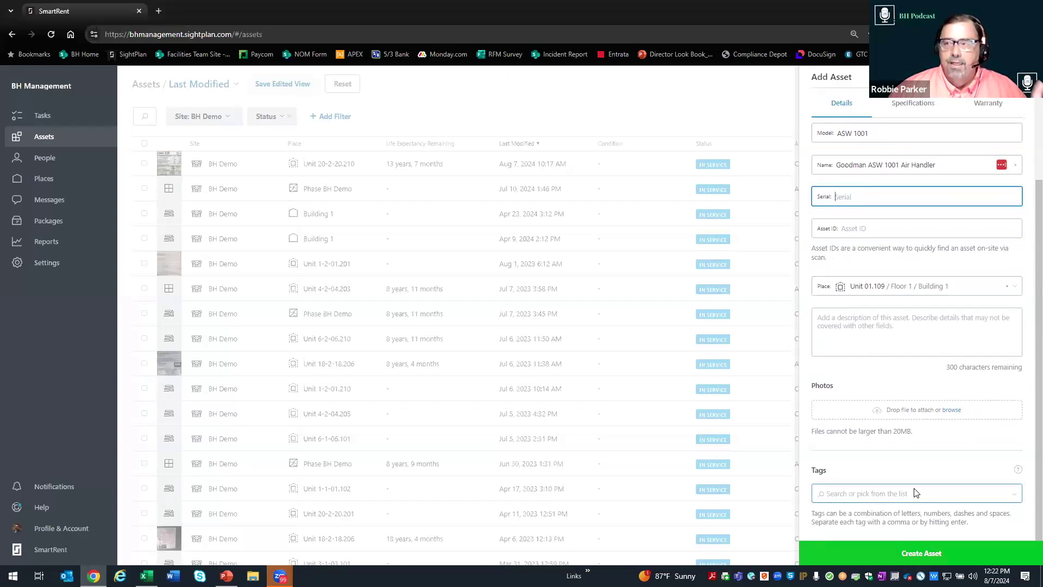
click(1016, 494)
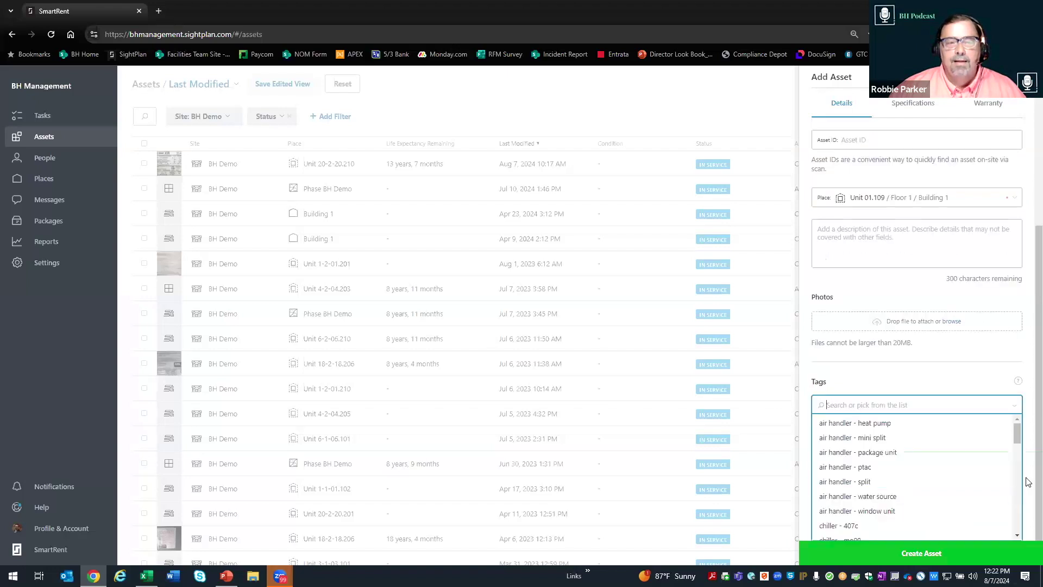
click(873, 424)
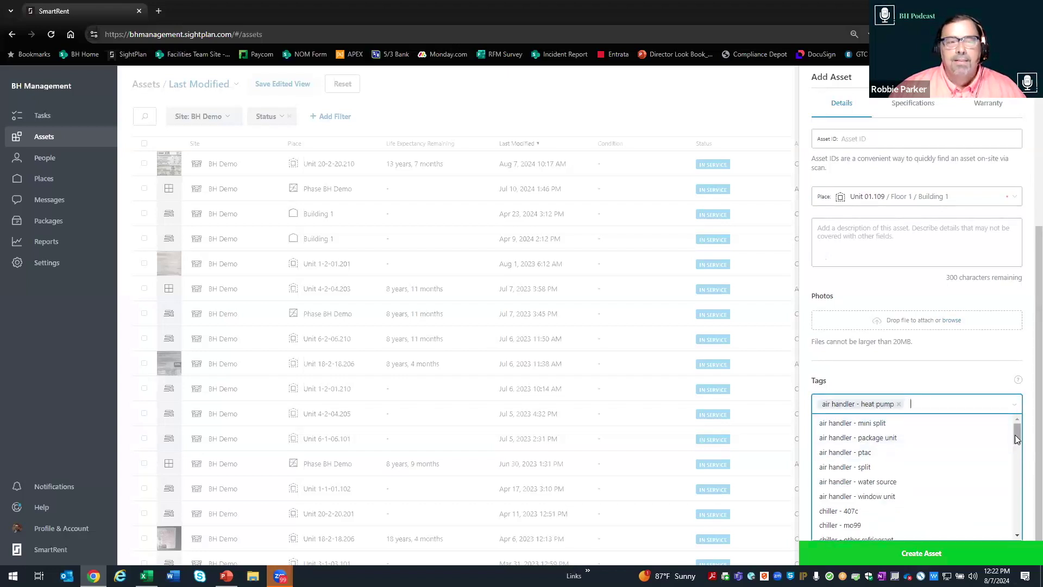
drag(1017, 439, 1011, 483)
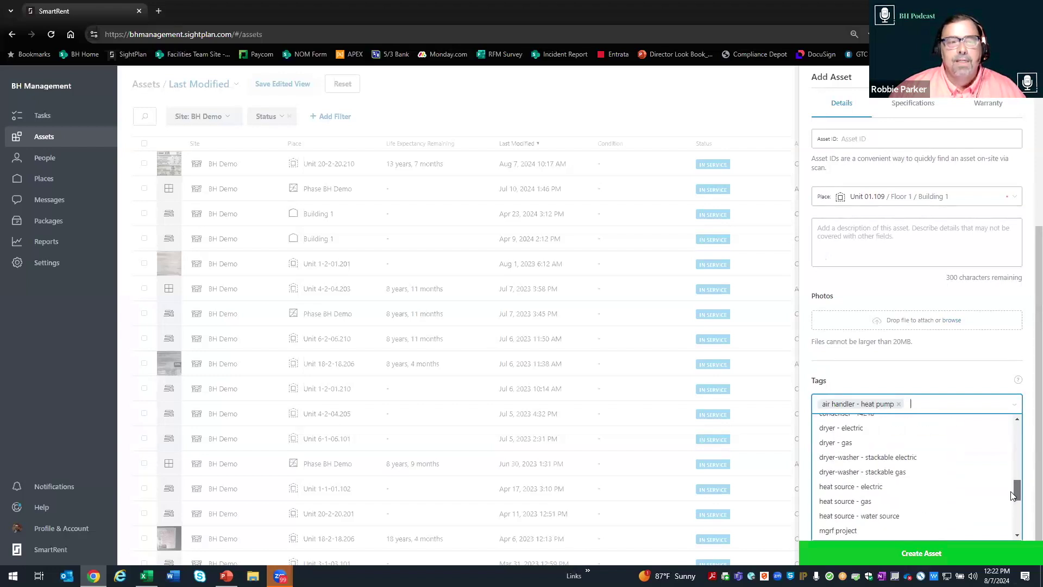
click(863, 488)
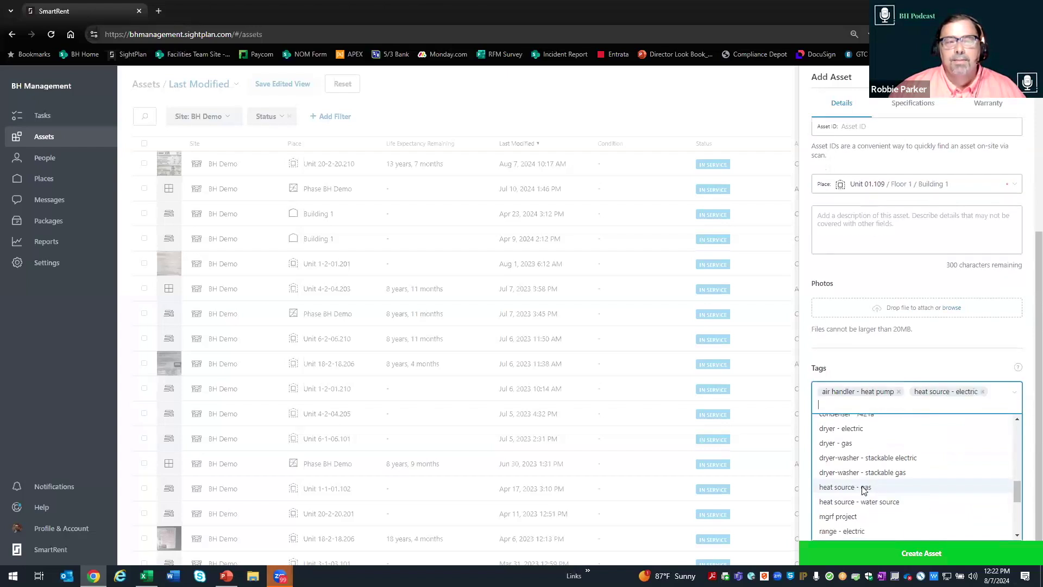
click(932, 357)
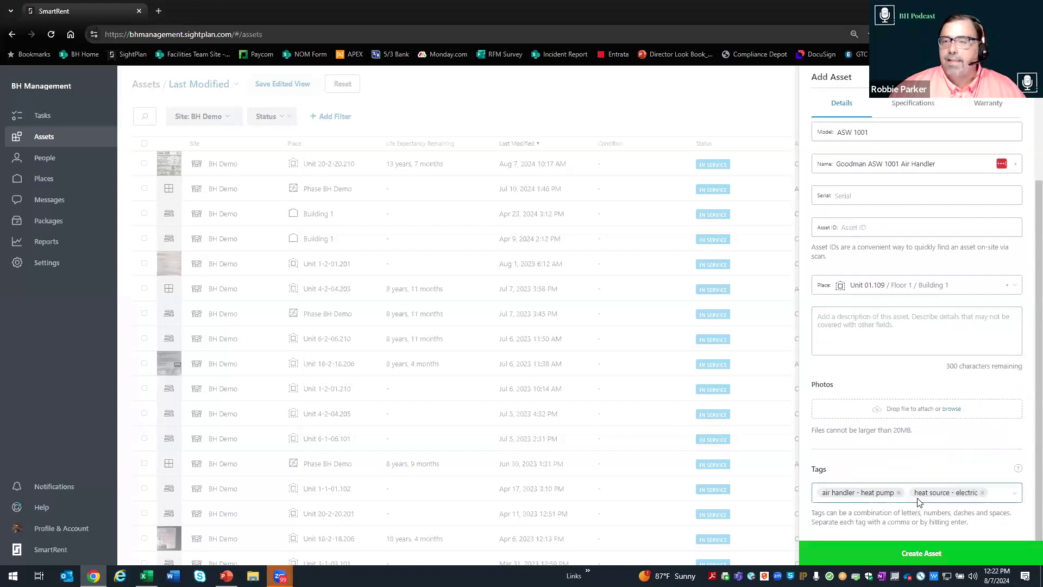
Step: Set the size in the asset's specifications to 2.5
scroll(913, 488, up, 3)
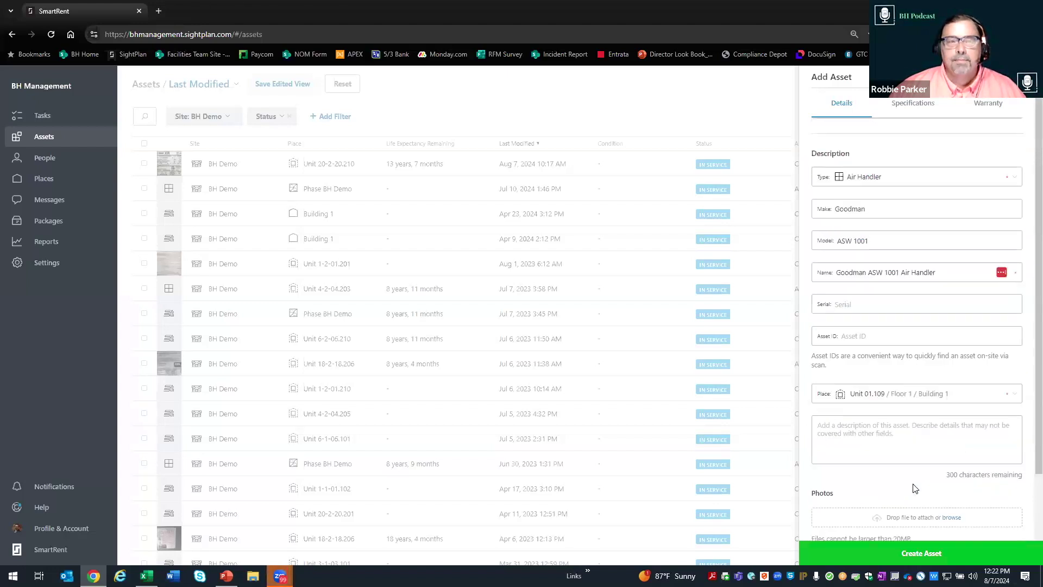
click(908, 107)
click(833, 141)
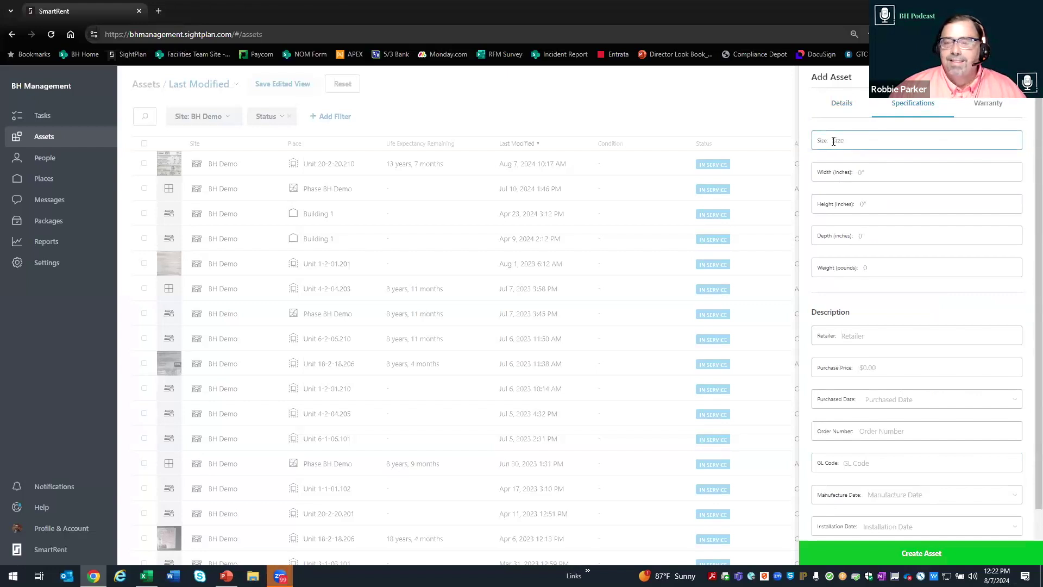
click(840, 141)
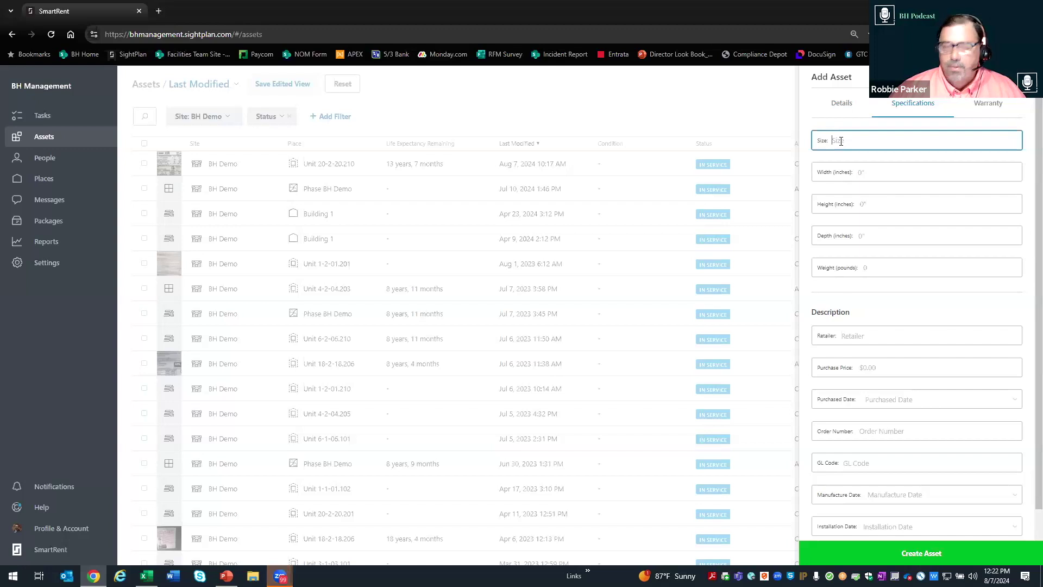
text(2.5)
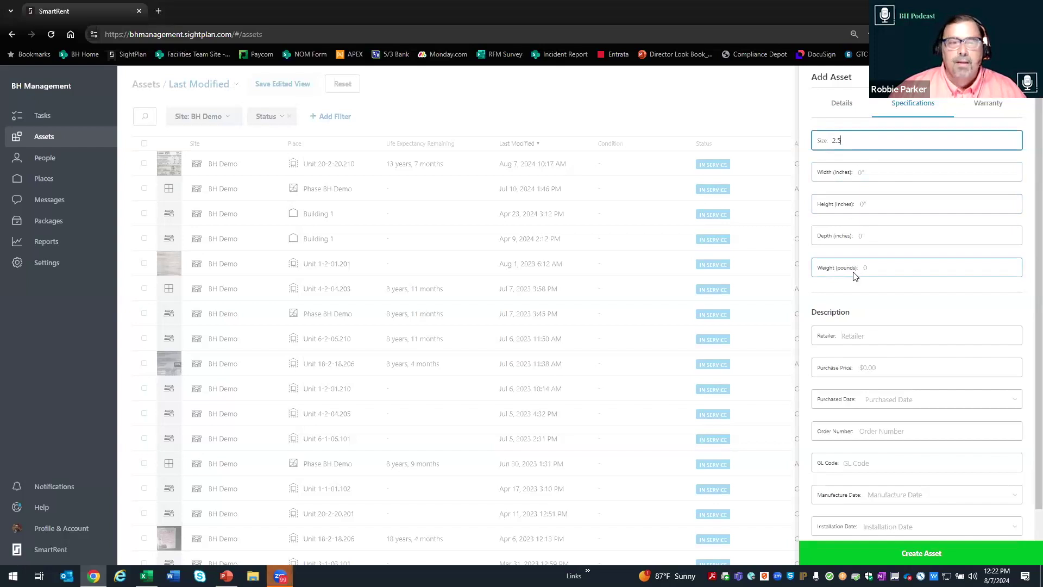
Step: Fill in the asset's purchase details with retailer HDS, price 3500.00 and purchased date August 7, 2024
click(840, 337)
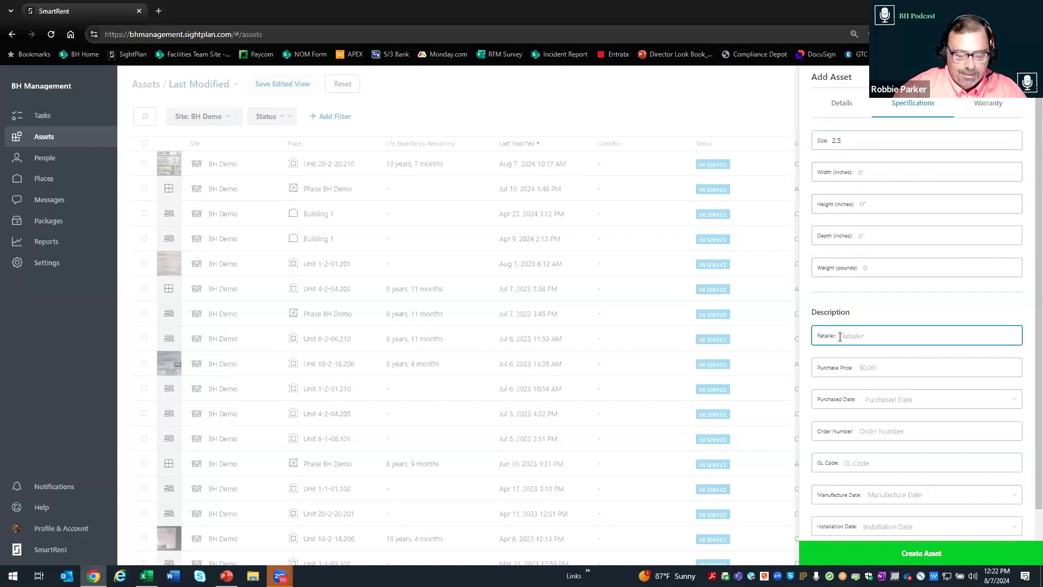
text(HDS)
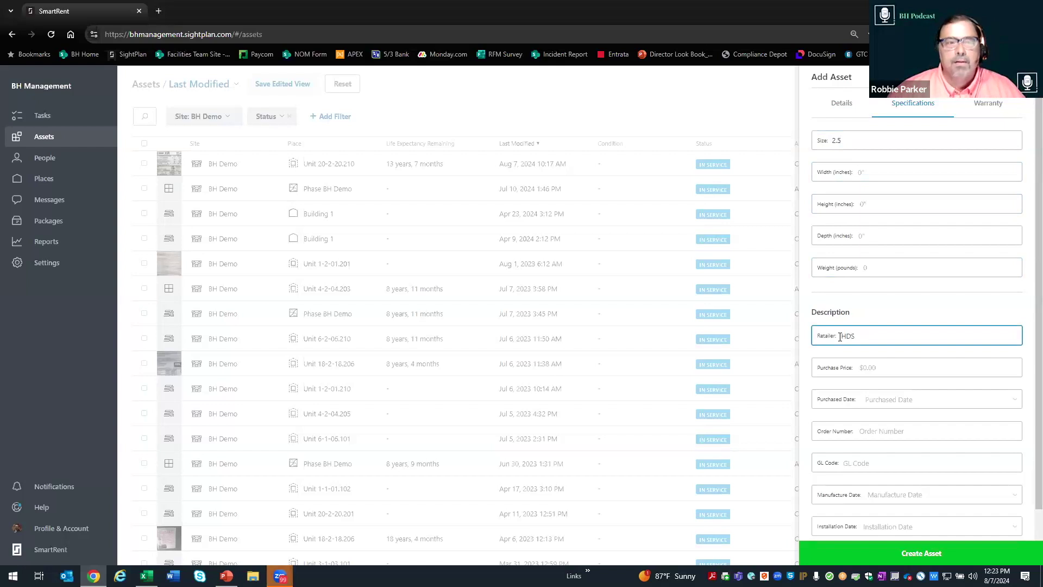
click(863, 367)
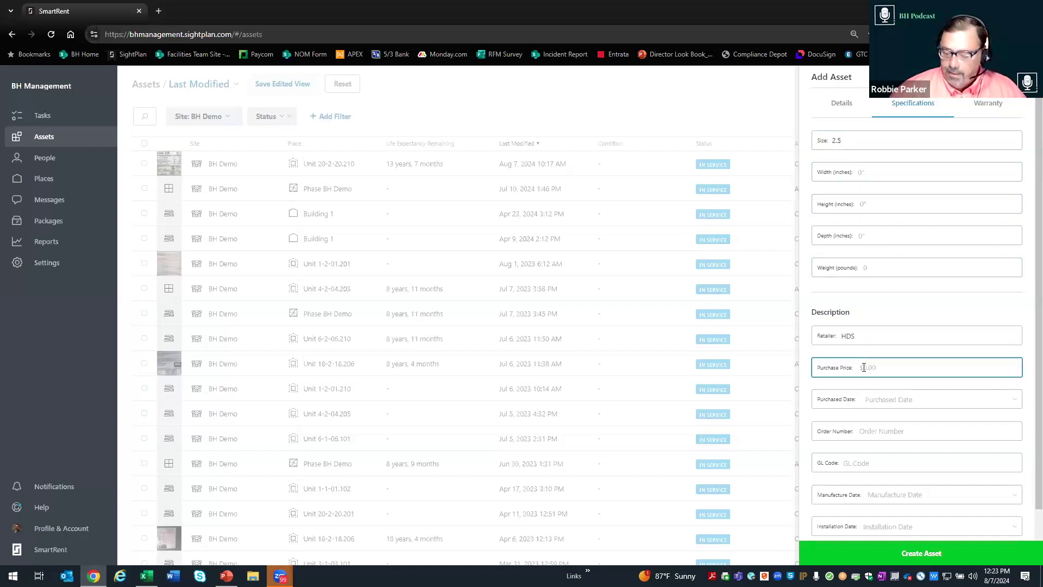
text(350)
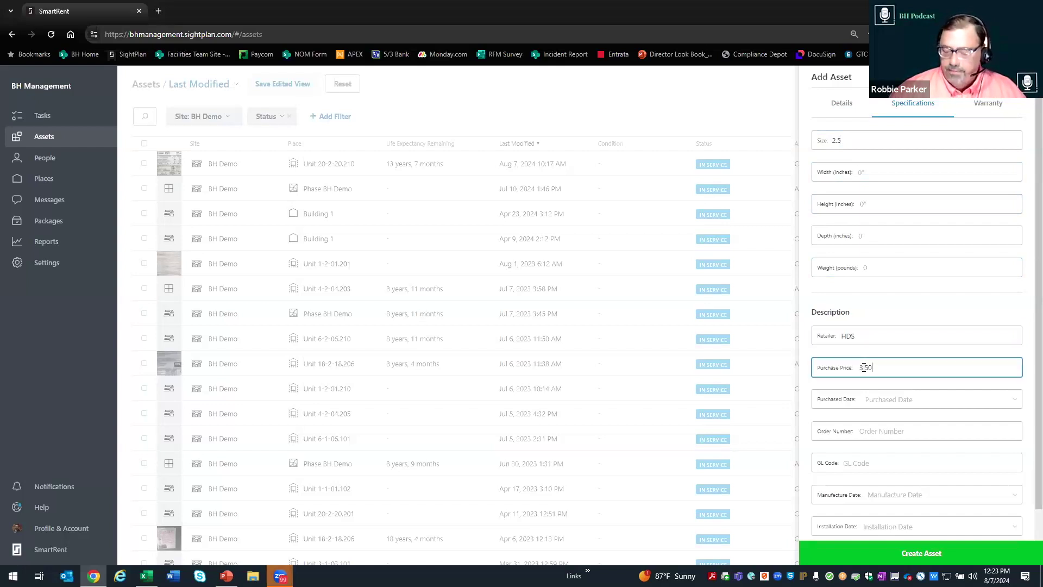
text(0.00)
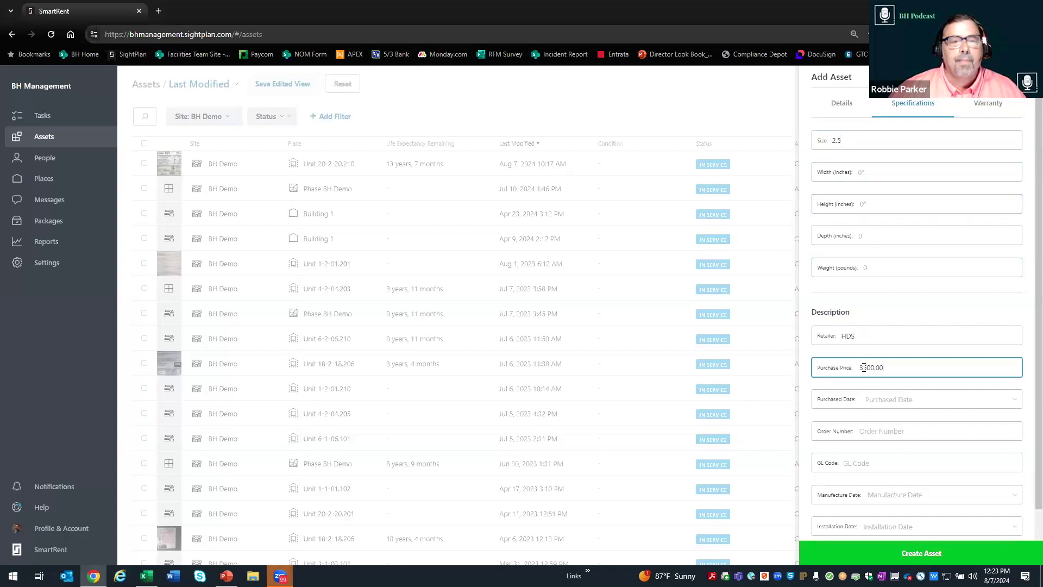
click(870, 400)
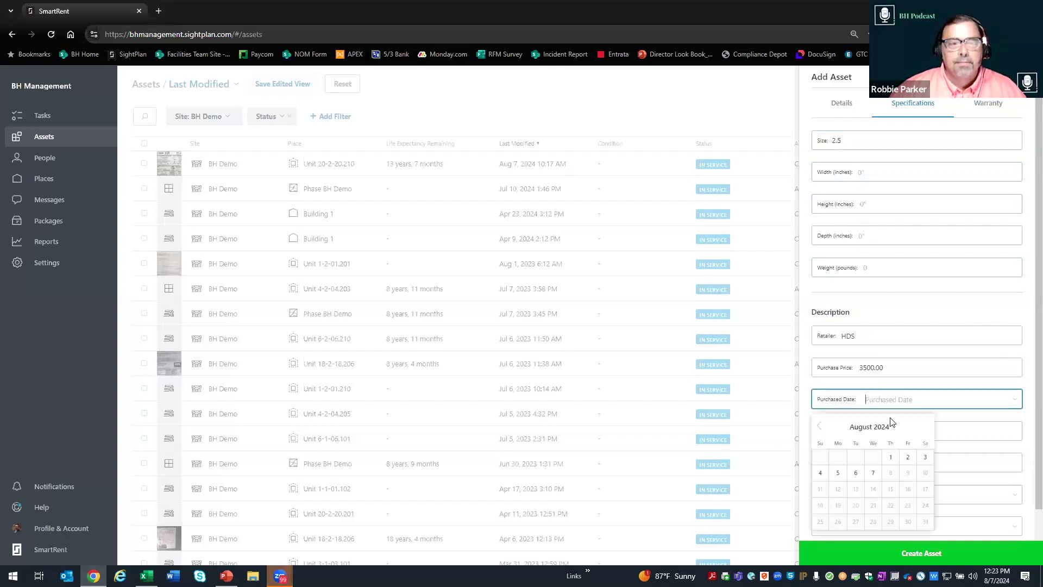
click(873, 474)
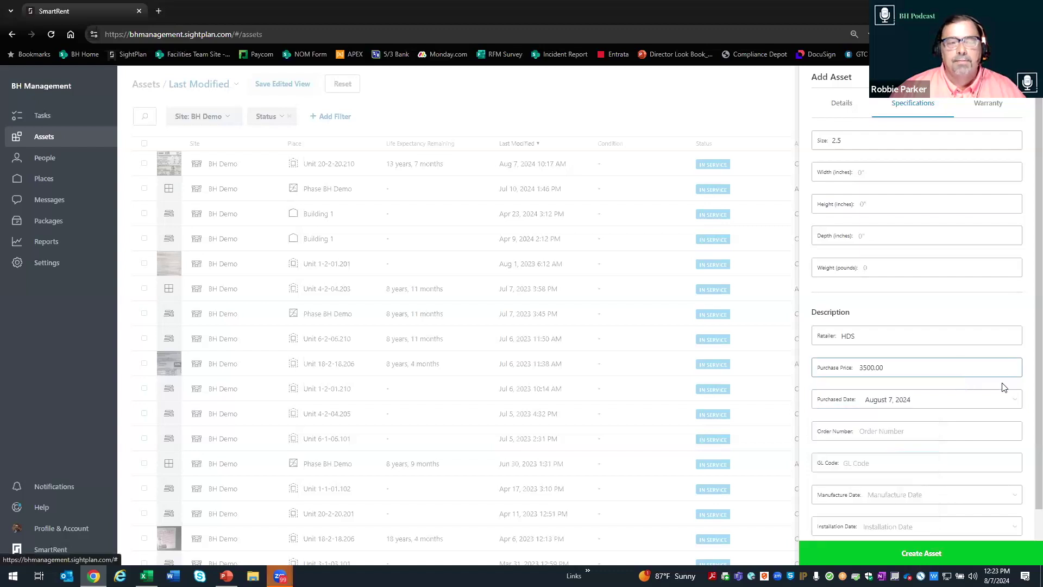
Step: Enter the order number and GL code 8800 in the asset's purchase details, and create the asset
click(873, 431)
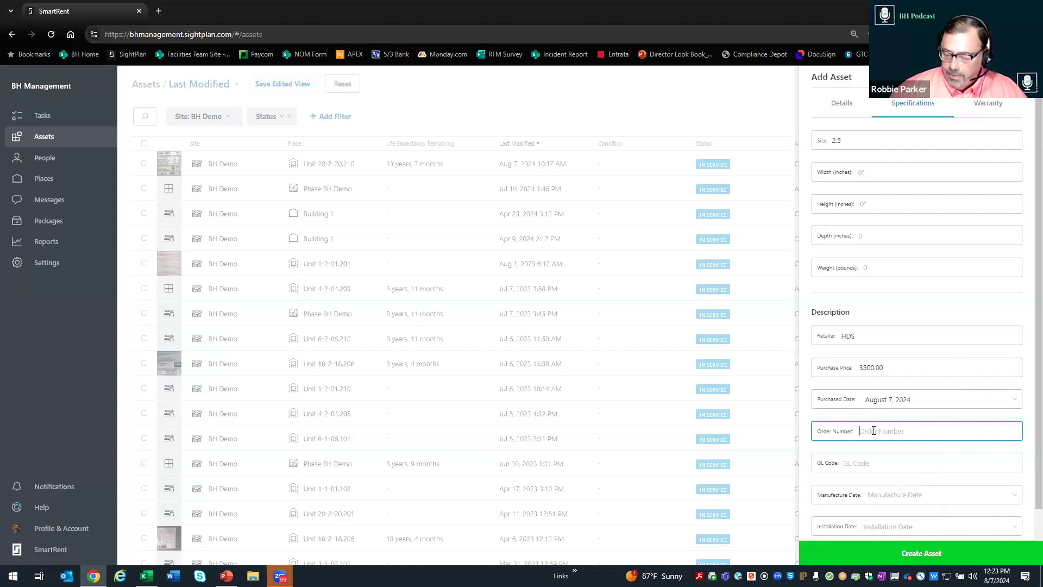
text(3050654)
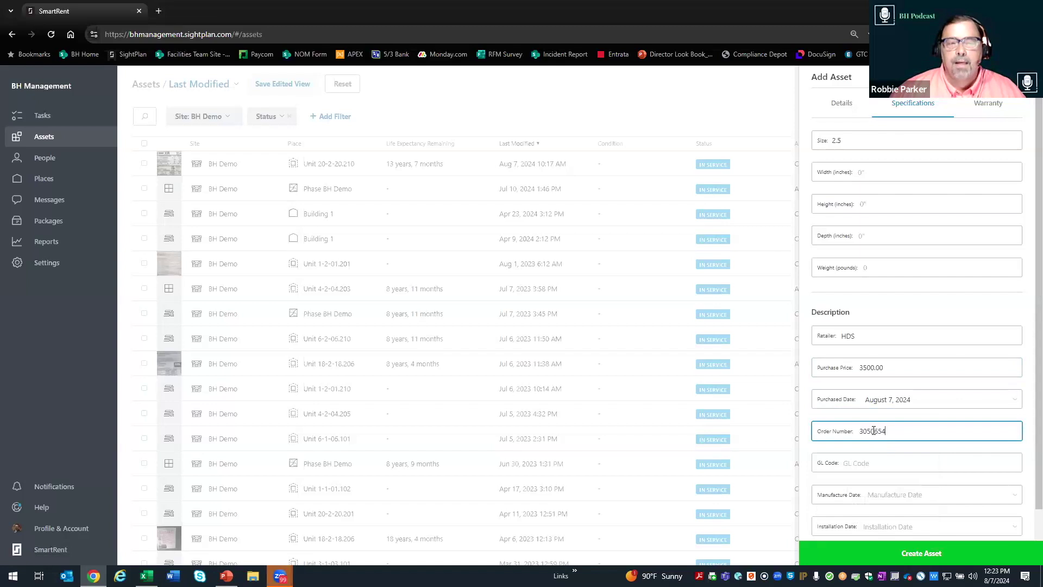
click(855, 459)
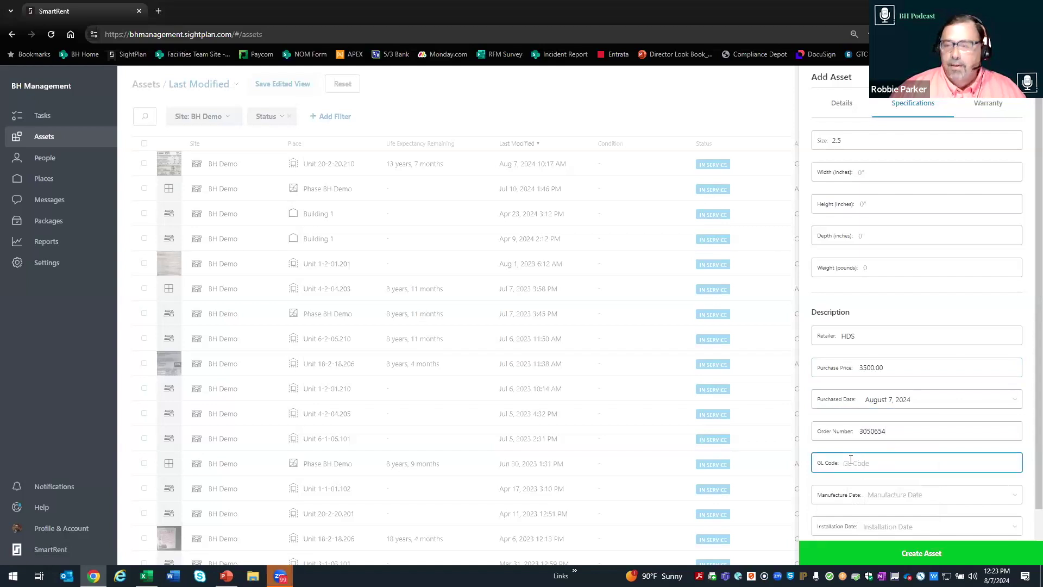
text(8890)
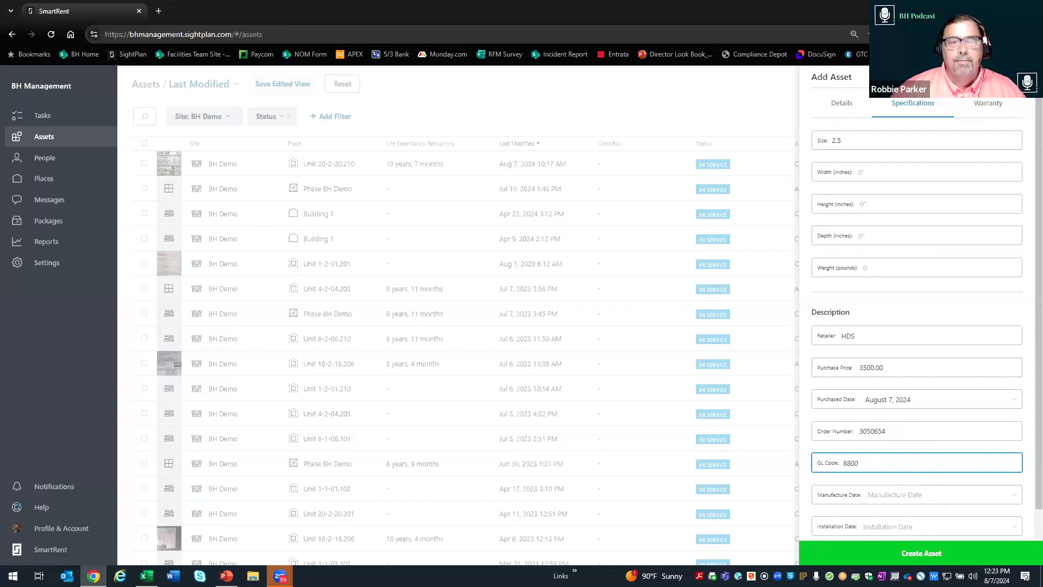
scroll(978, 457, down, 1)
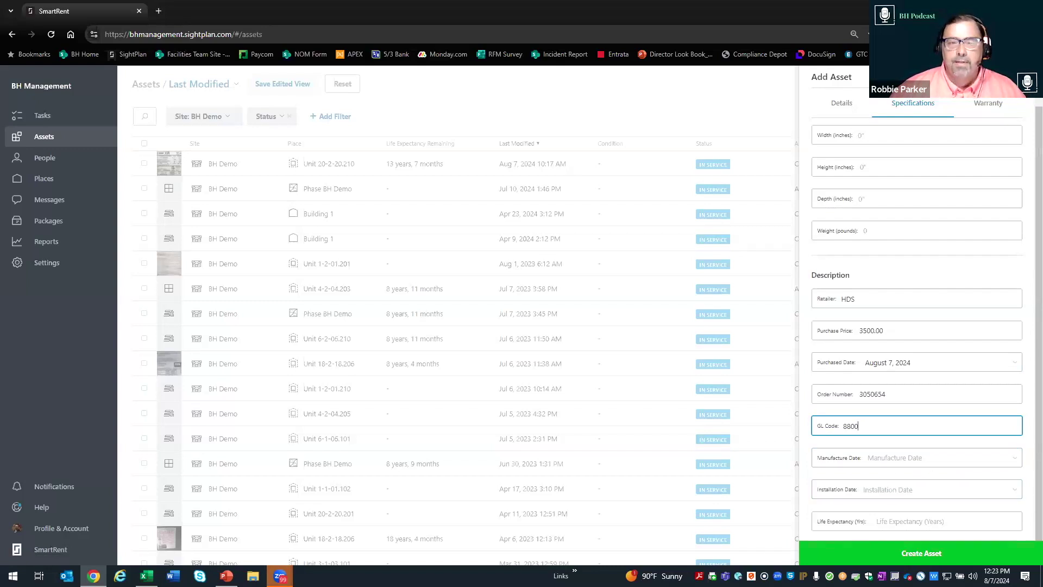
scroll(1029, 424, down, 1)
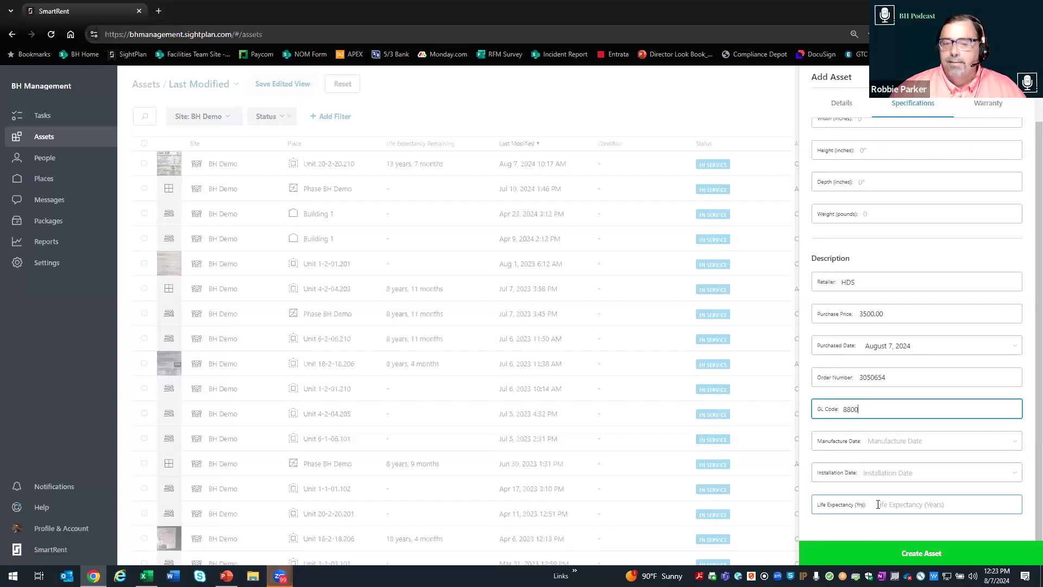
click(920, 555)
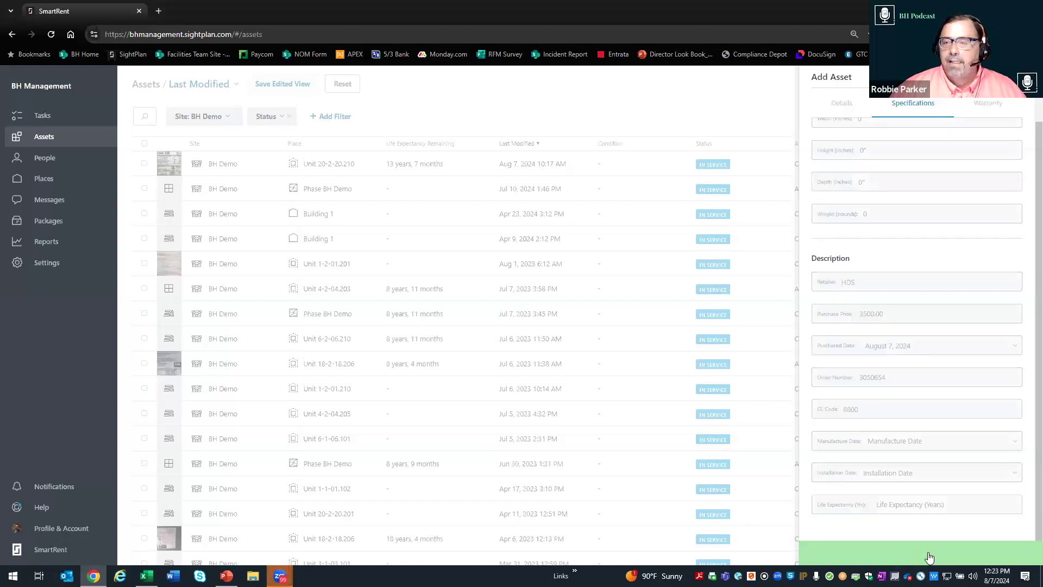
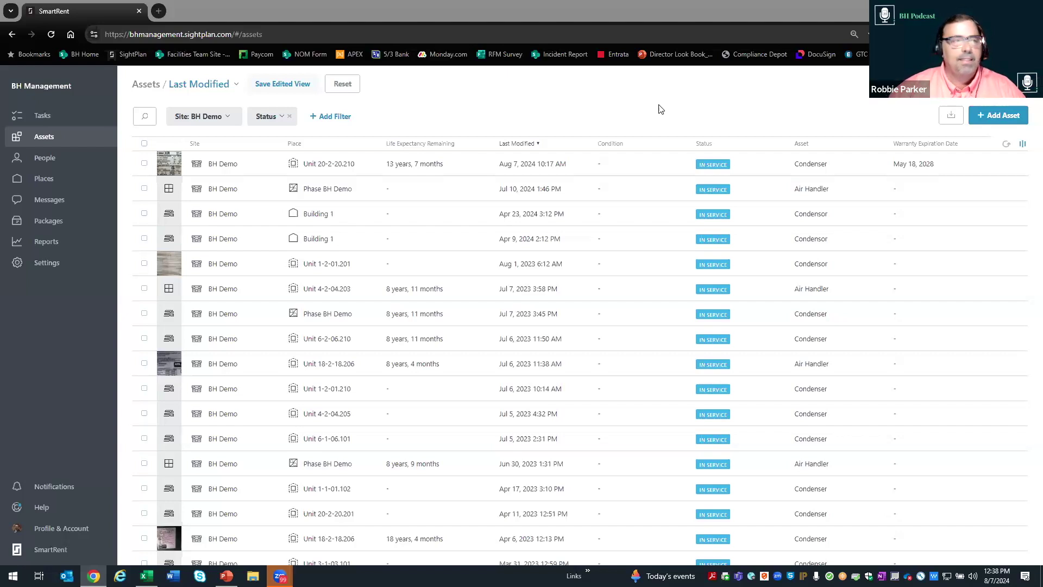
click(996, 121)
click(996, 120)
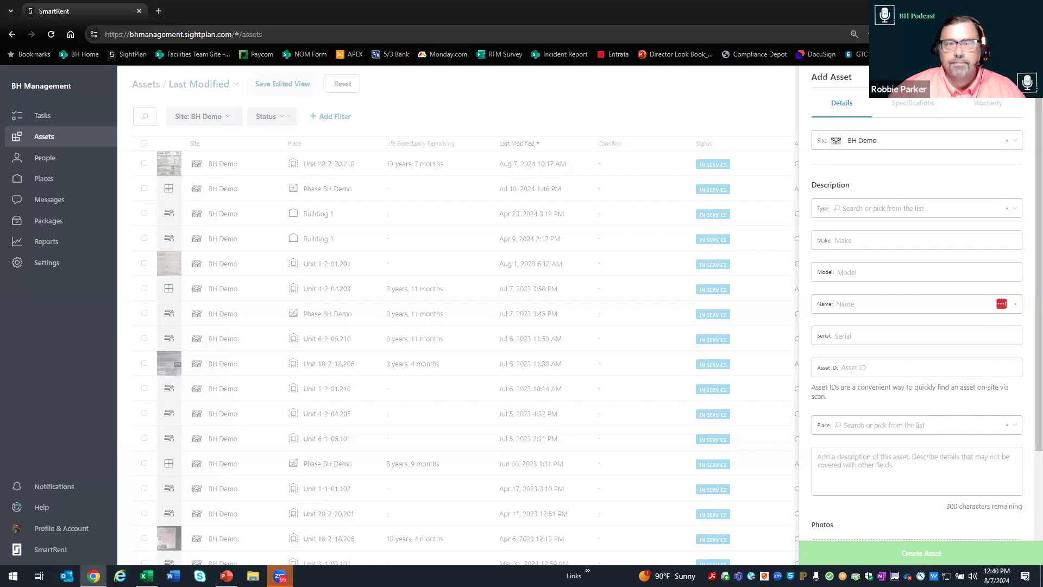
key(Escape)
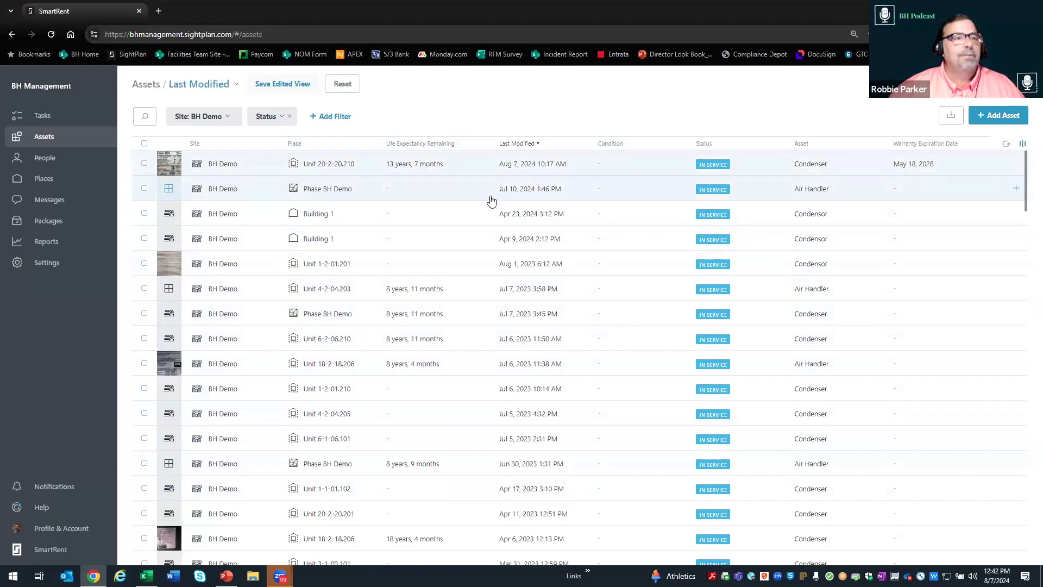
click(234, 165)
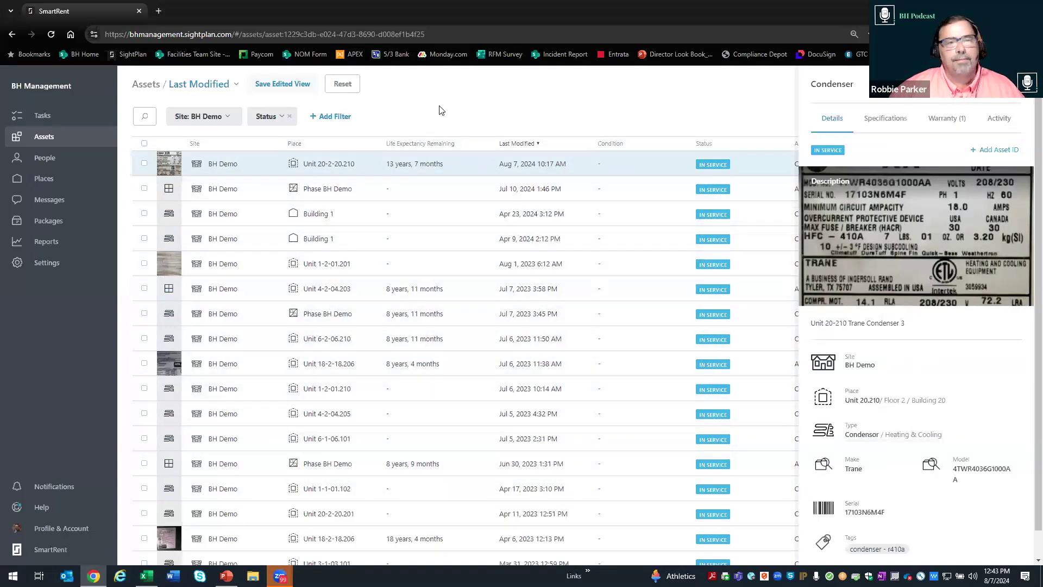
click(389, 128)
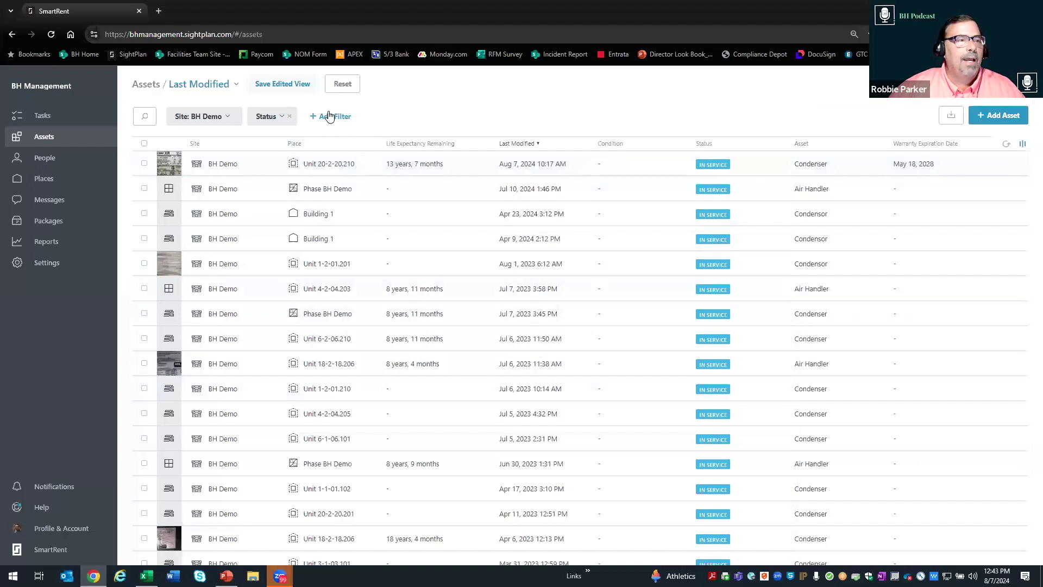
Step: Filter the BH Demo asset list to assets last modified today
click(330, 117)
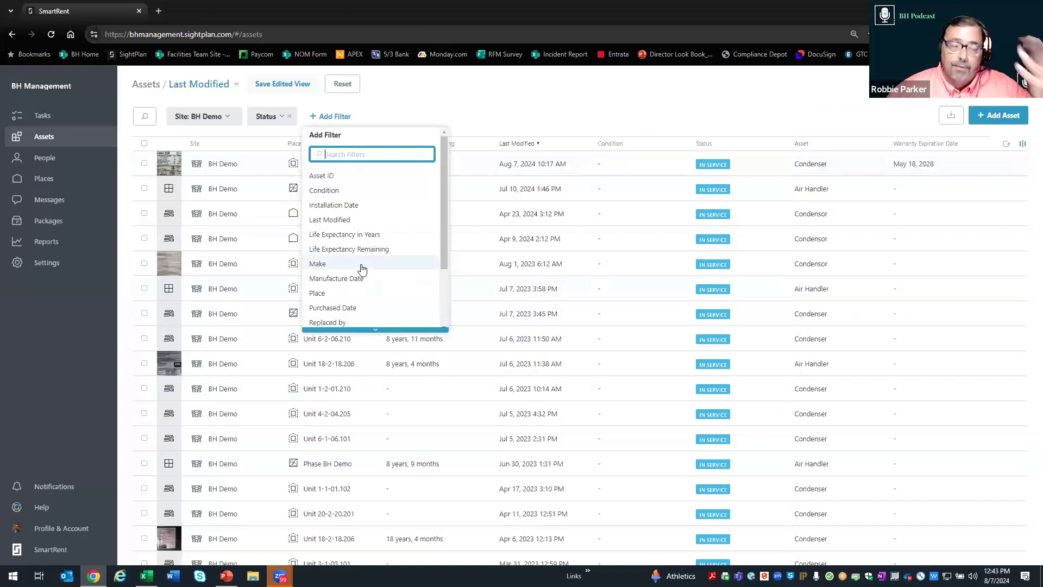
click(442, 233)
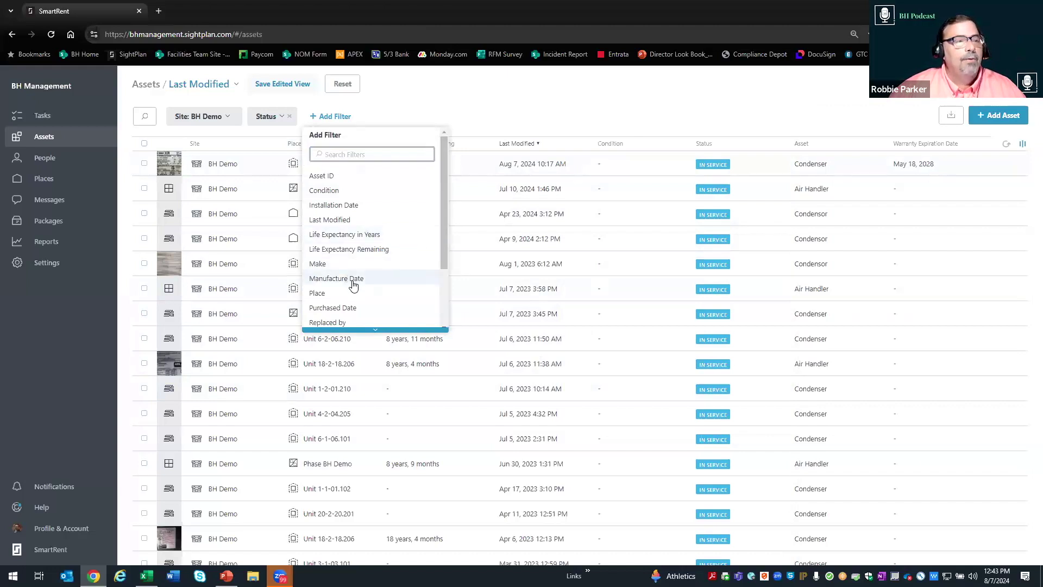
click(328, 220)
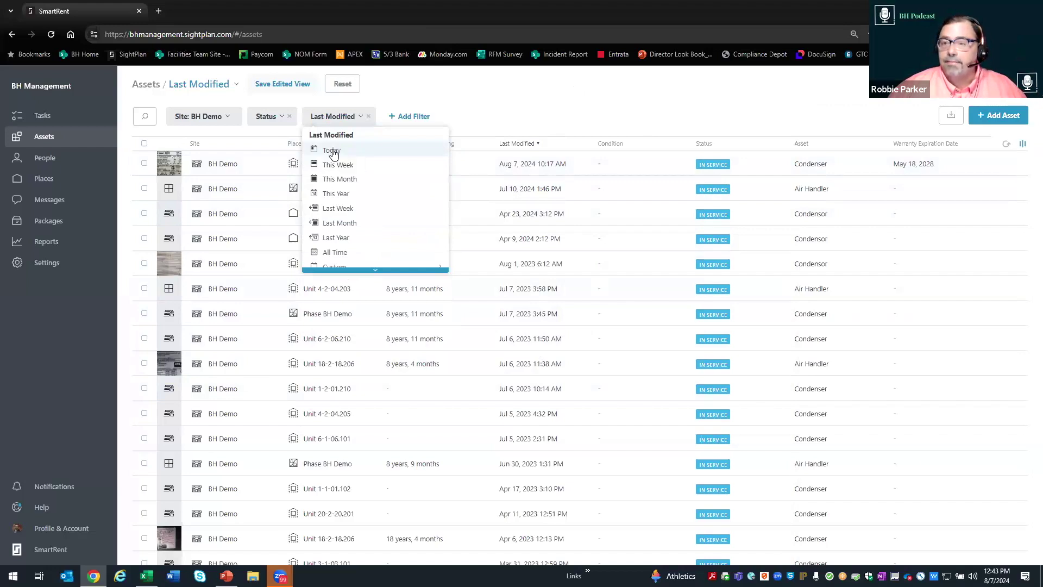
click(332, 151)
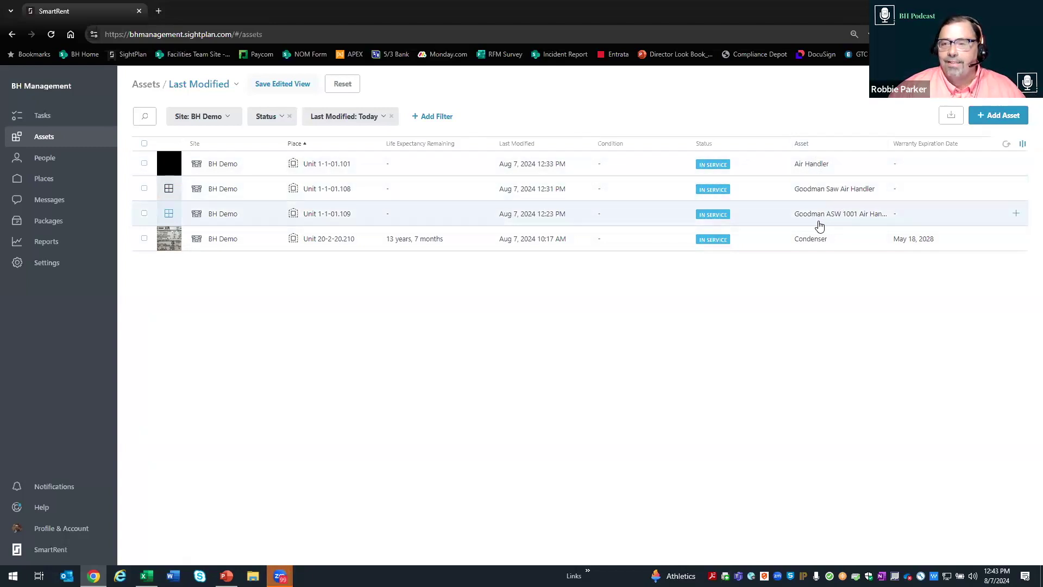
Step: Shorten the name of the Unit 01.108 Goodman Saw asset to Air Handler, save it with the subtype update and close its details
click(813, 191)
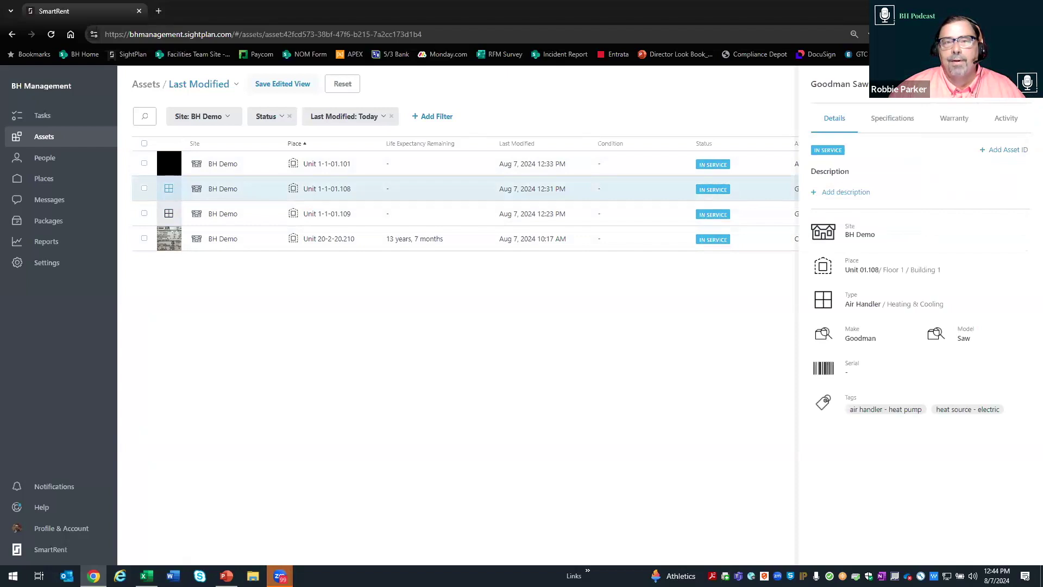
click(1020, 85)
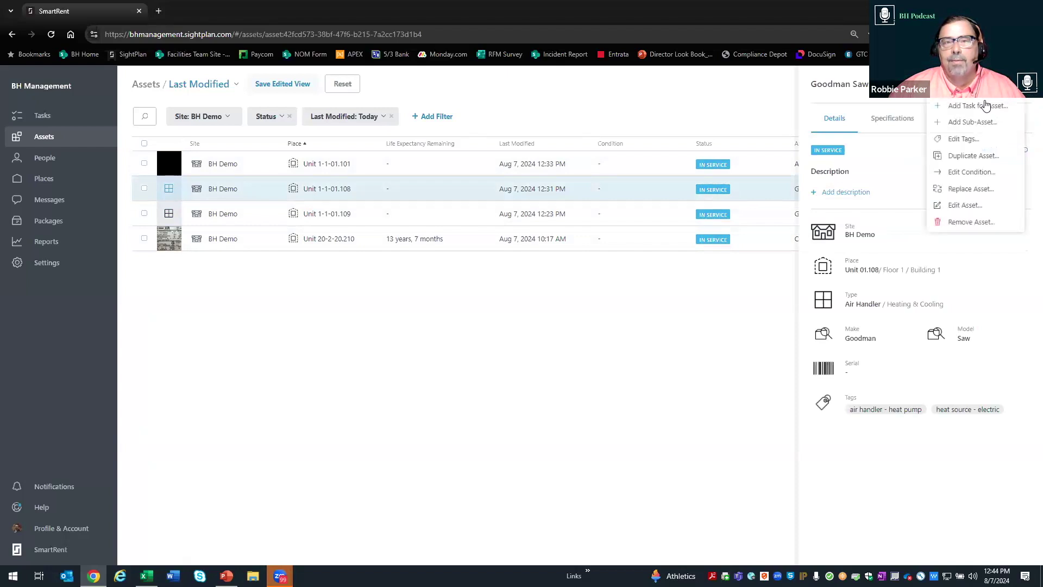
click(959, 205)
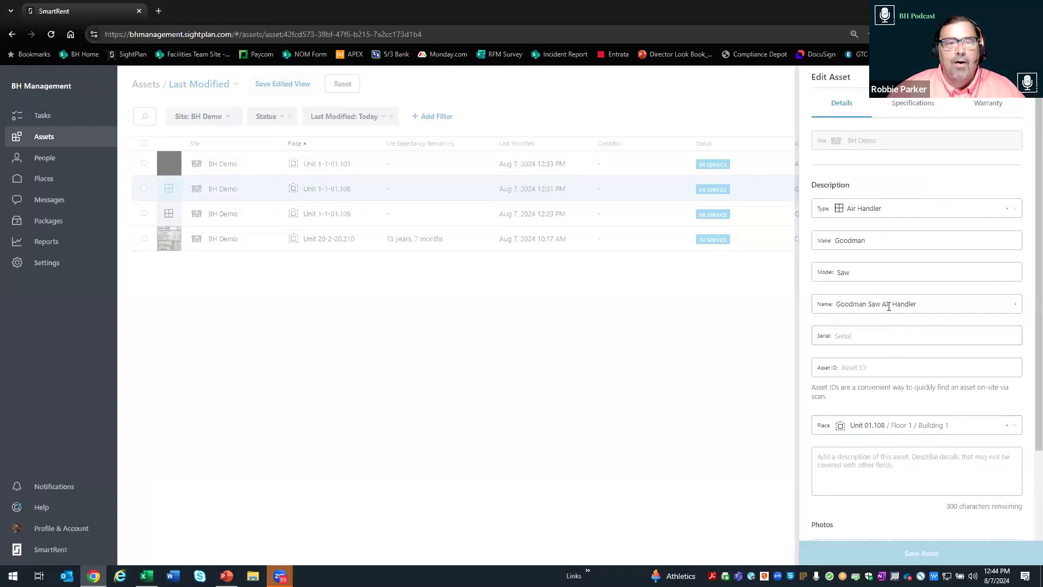
drag(882, 304, 797, 309)
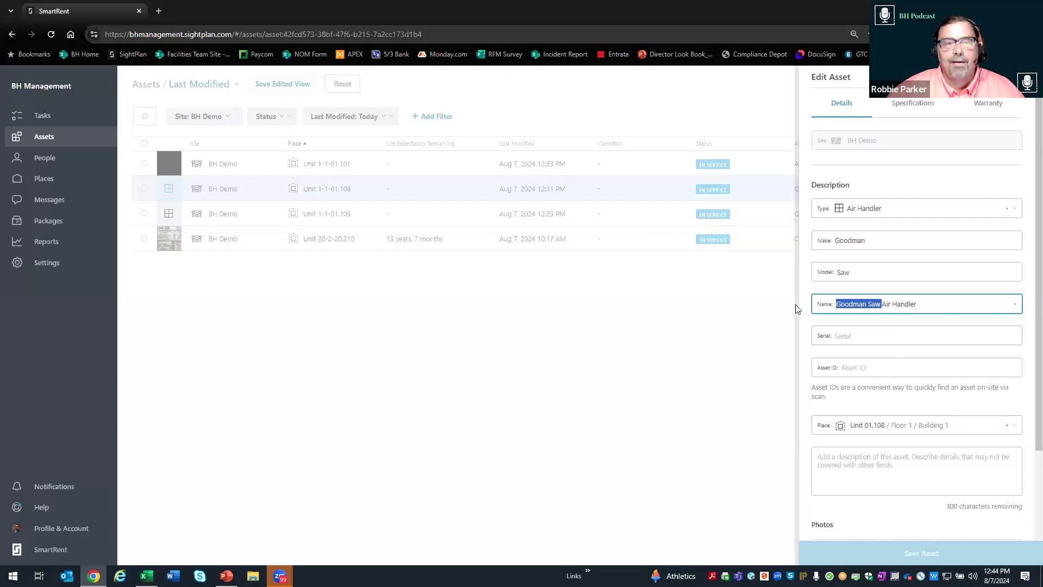
key(BackSpace)
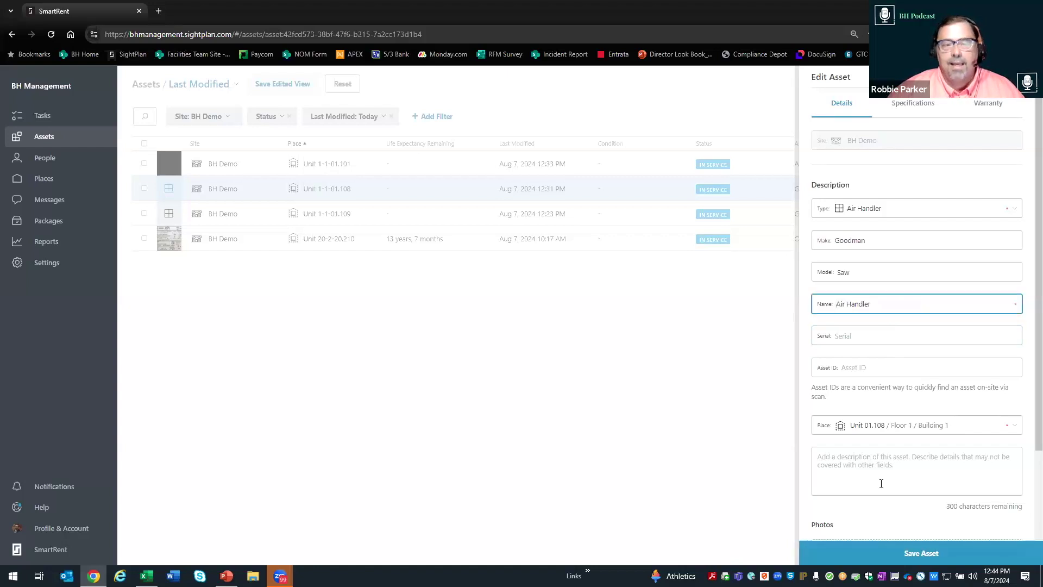
click(929, 553)
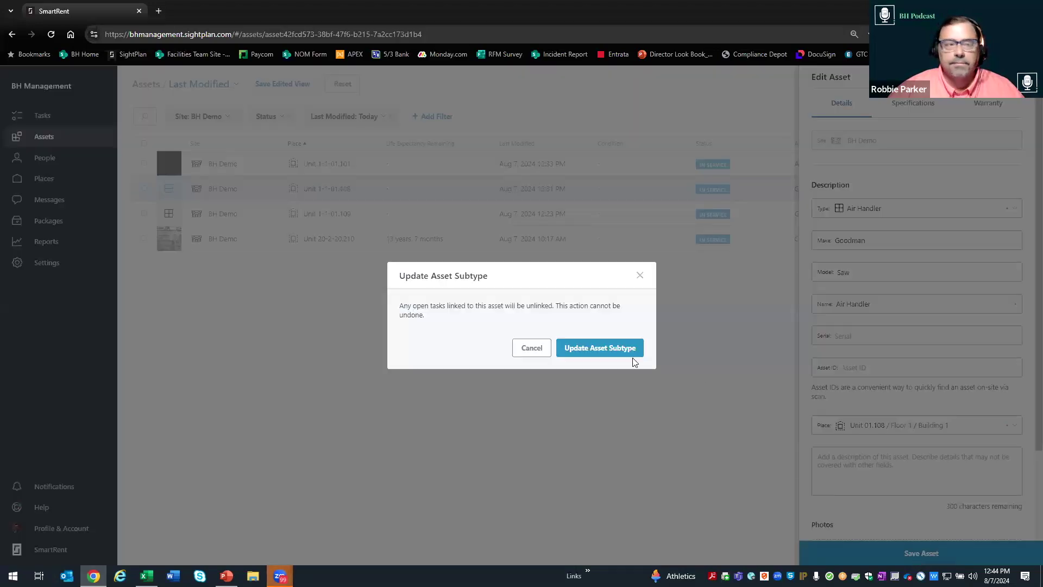
click(610, 344)
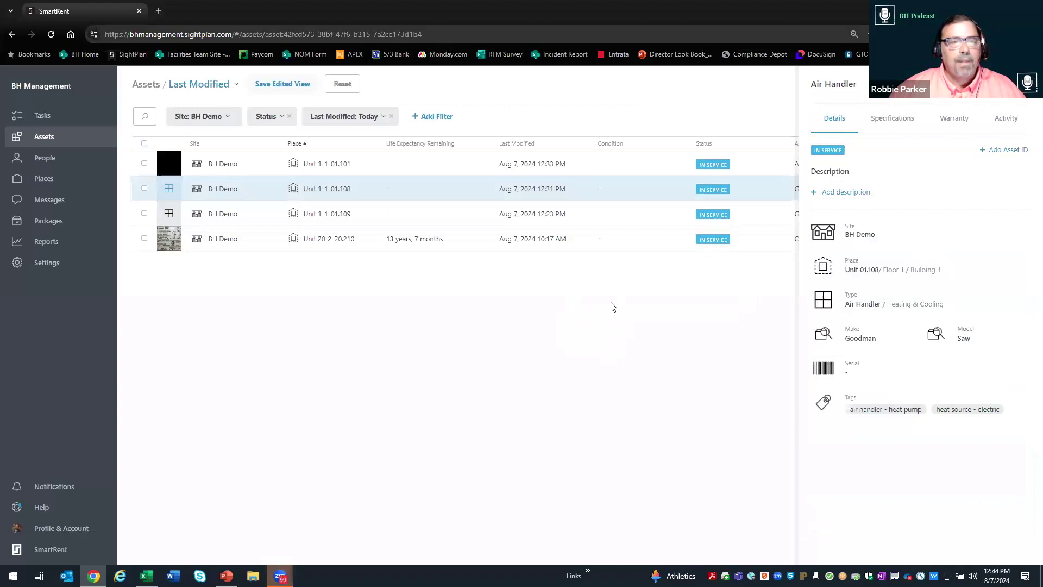
click(704, 123)
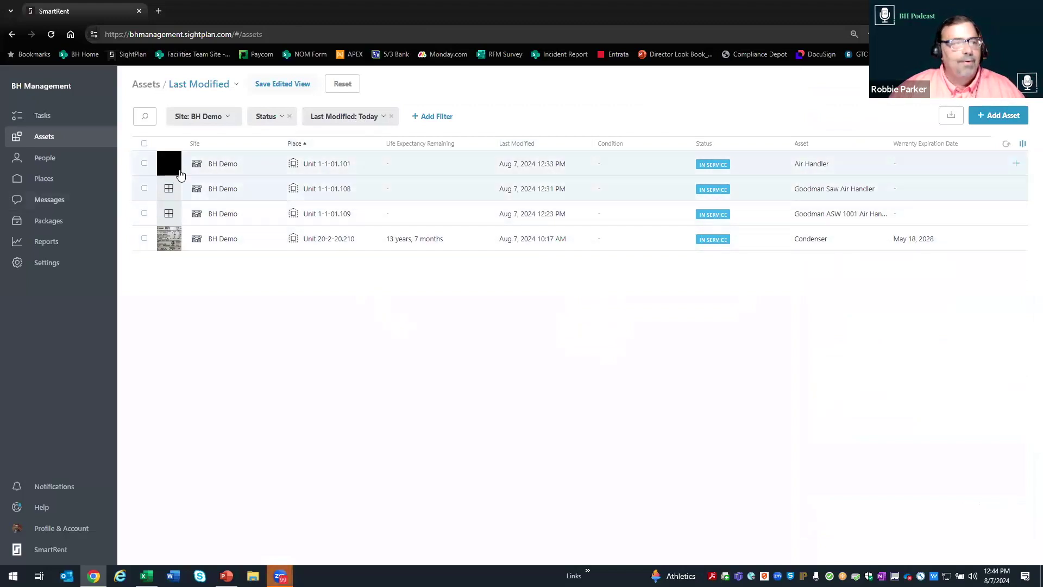
Step: Check the name and details of the edited Unit 01.108 asset
mouse_move(172, 165)
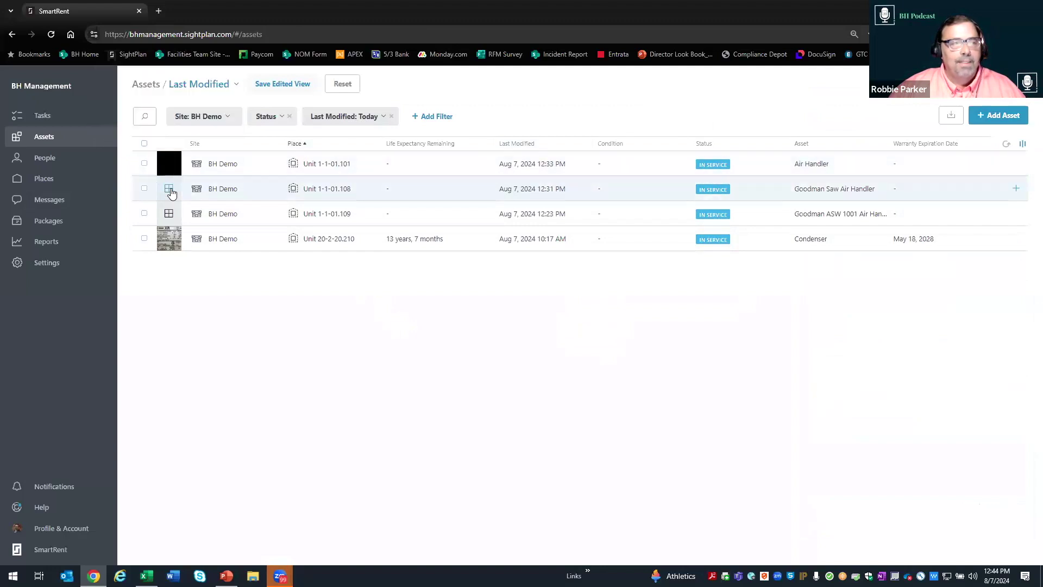
click(266, 194)
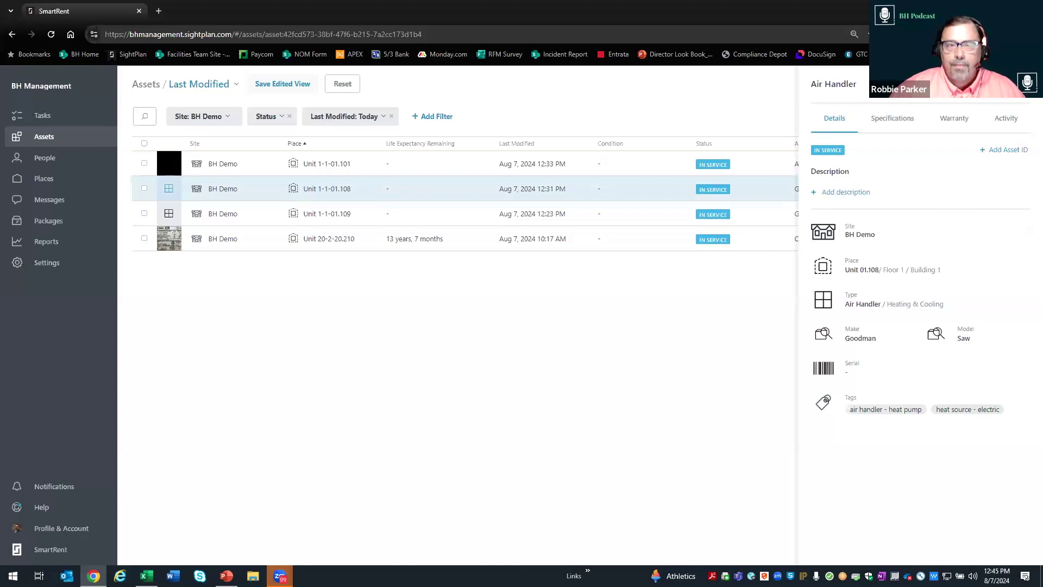
click(623, 347)
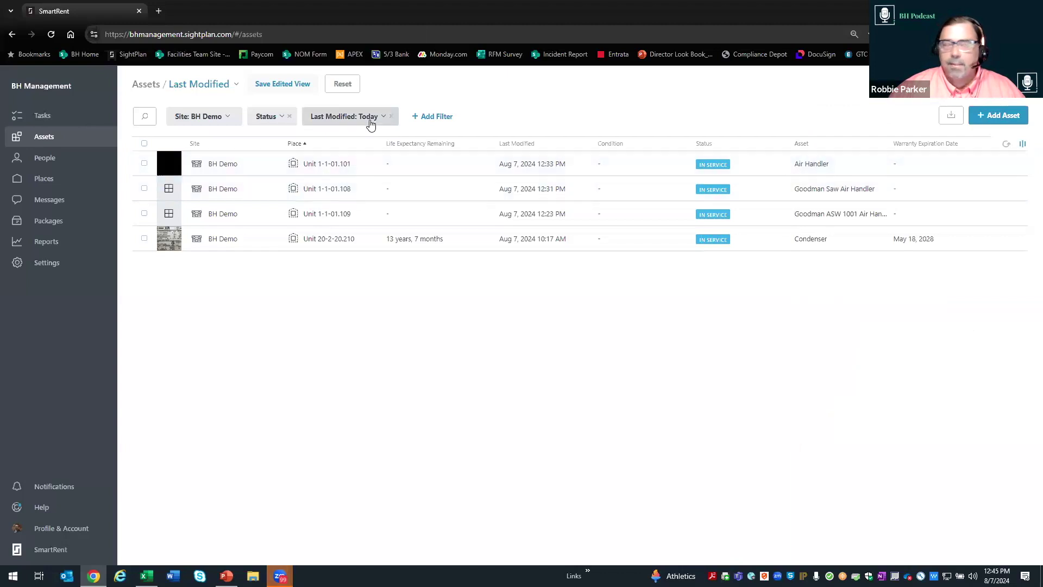
Step: Replace the Last Modified filter with This Week and move the Asset column between Site and Place
click(390, 116)
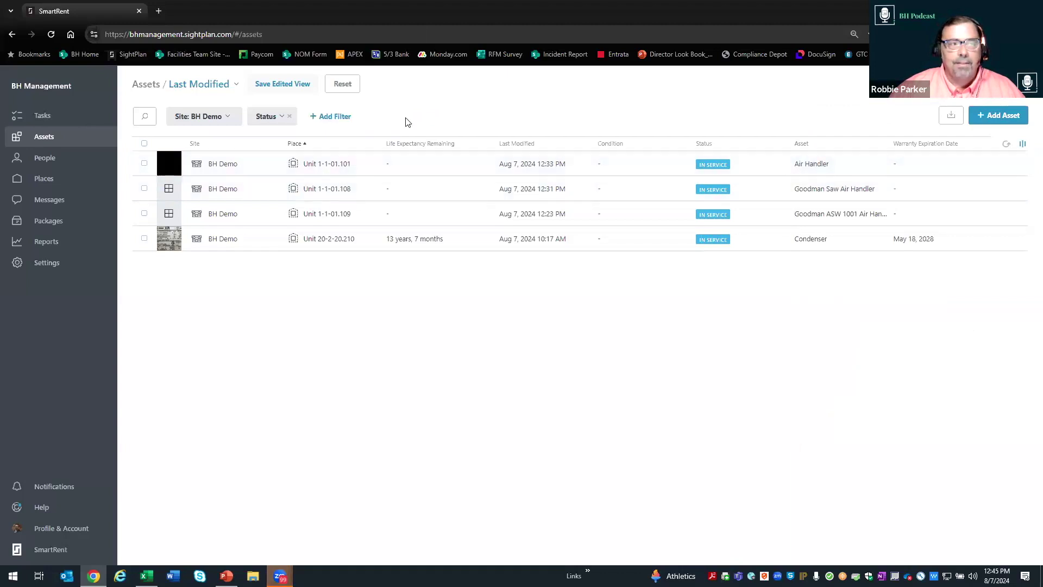
click(330, 116)
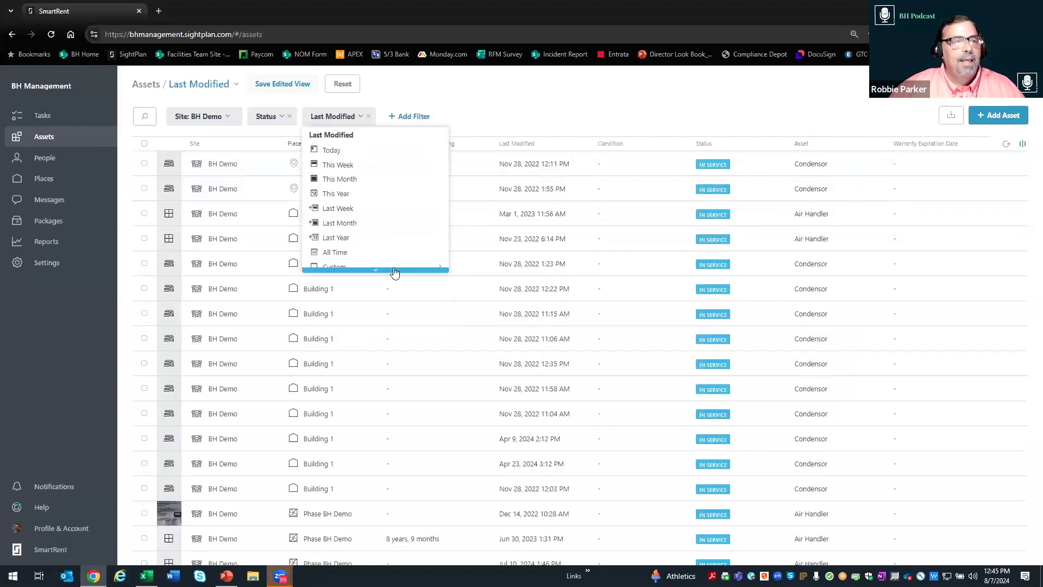
click(349, 168)
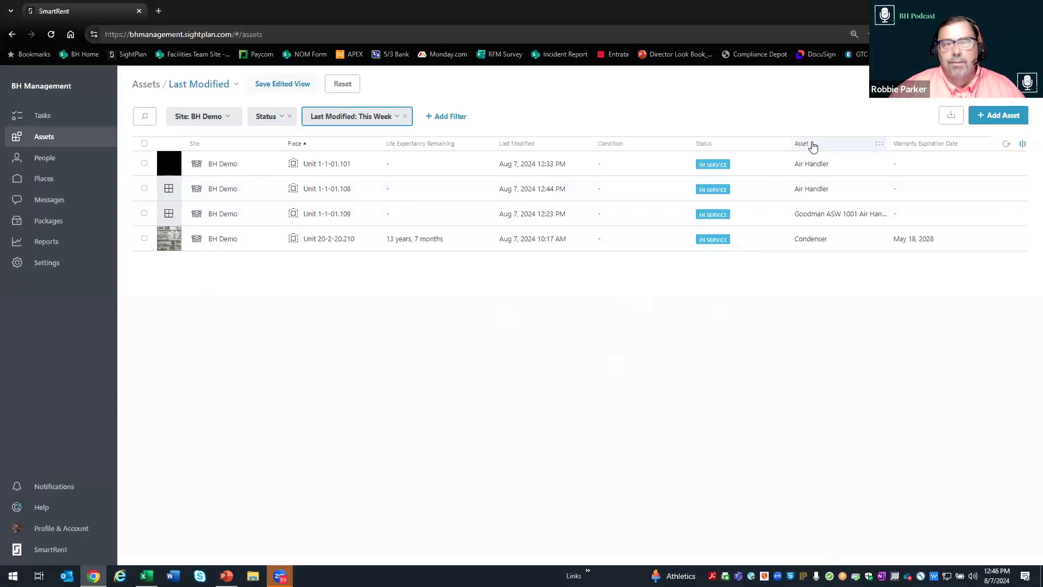
drag(813, 147, 621, 424)
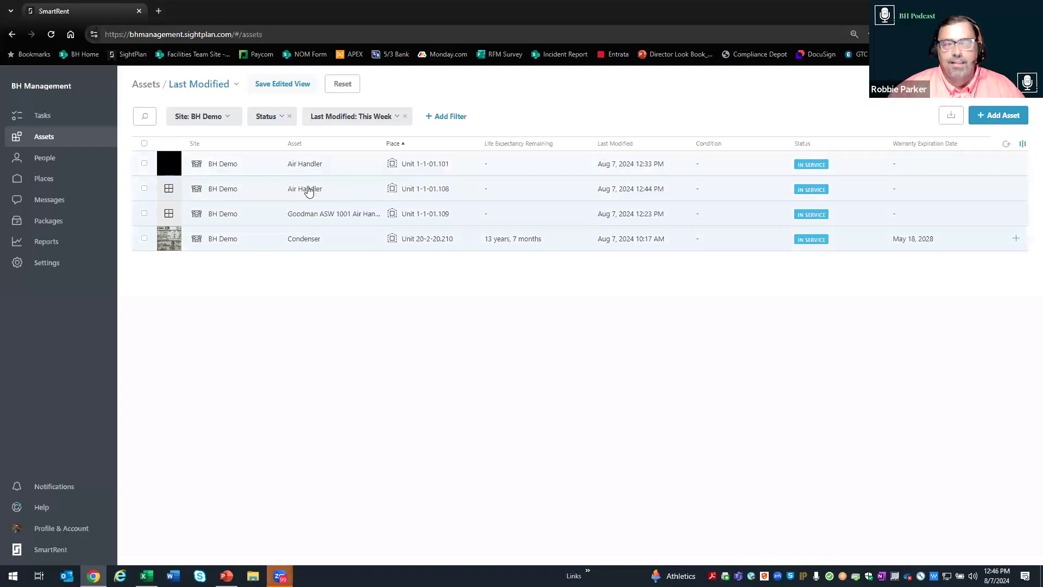
Step: Shorten the name of the Unit 01.109 Goodman asset to Air Handler, save it with the subtype update and close its details
click(321, 214)
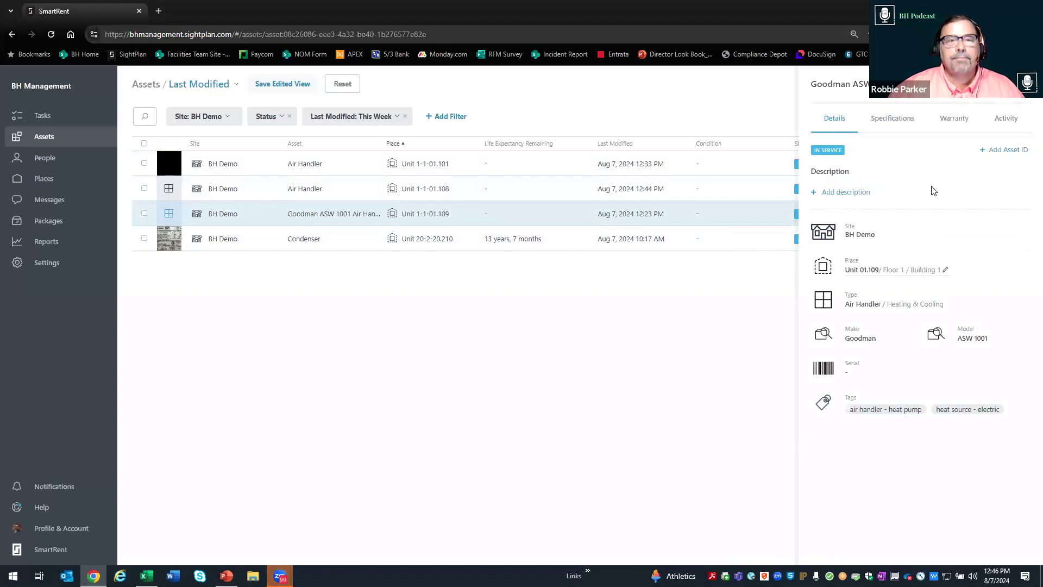
click(1021, 84)
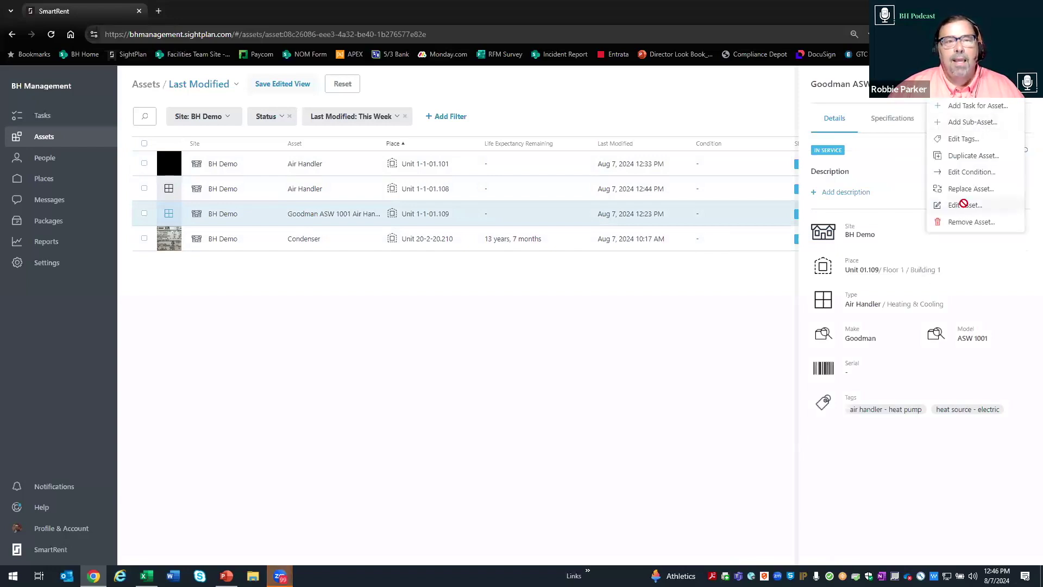
click(965, 206)
click(902, 303)
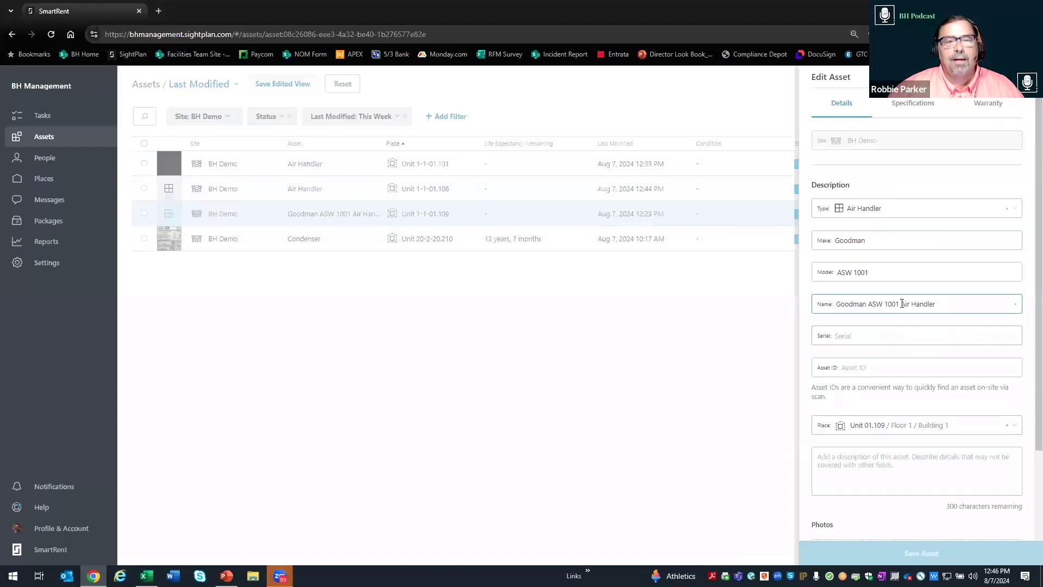
drag(901, 303, 821, 305)
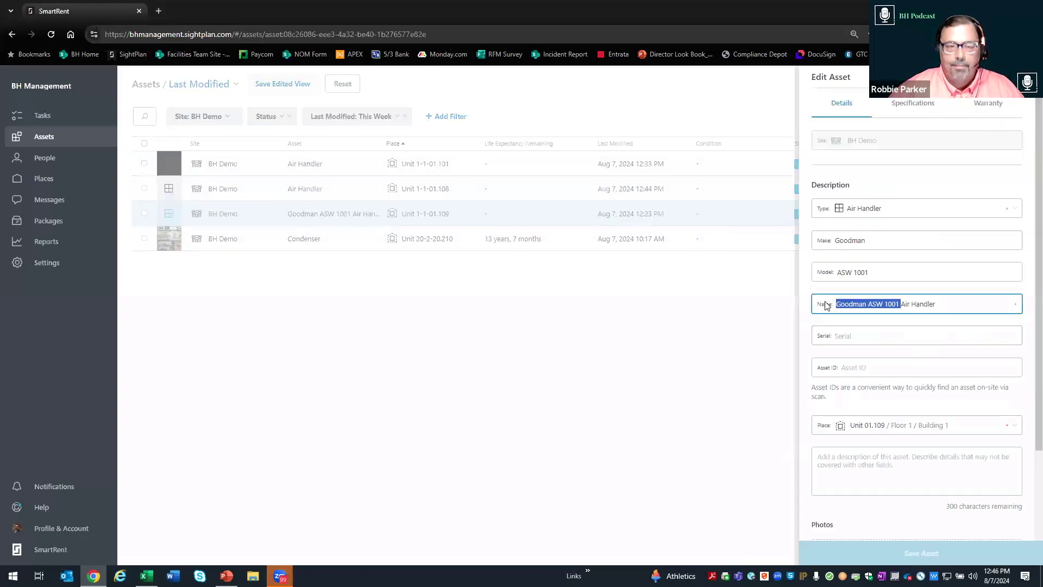
key(BackSpace)
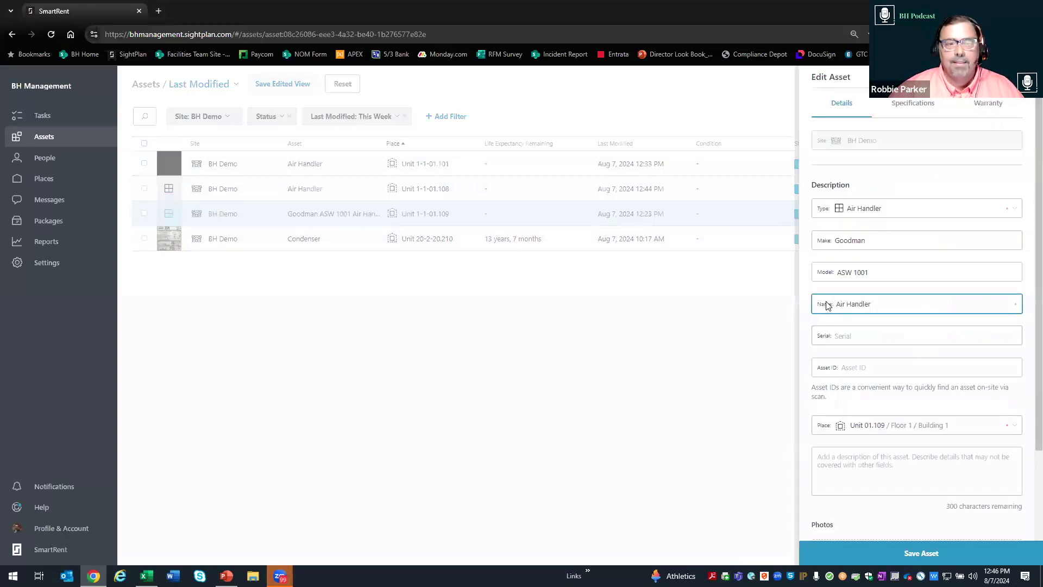
click(937, 551)
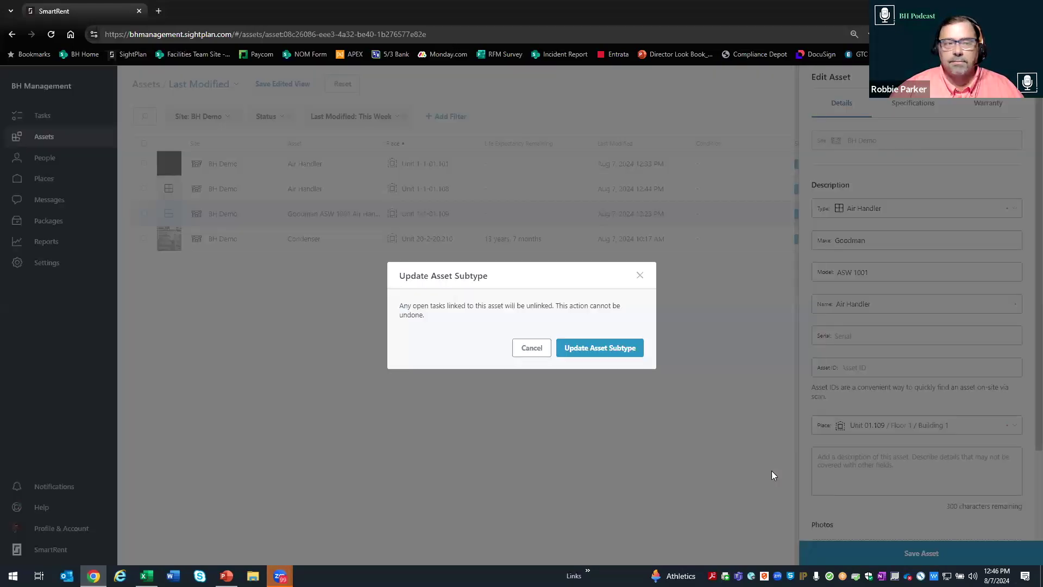
click(617, 347)
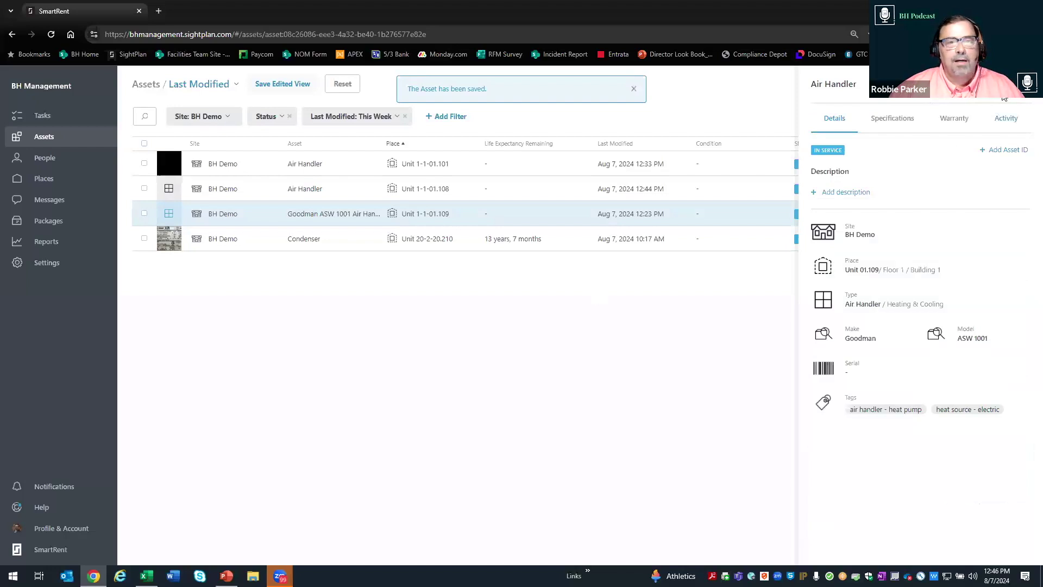
click(354, 282)
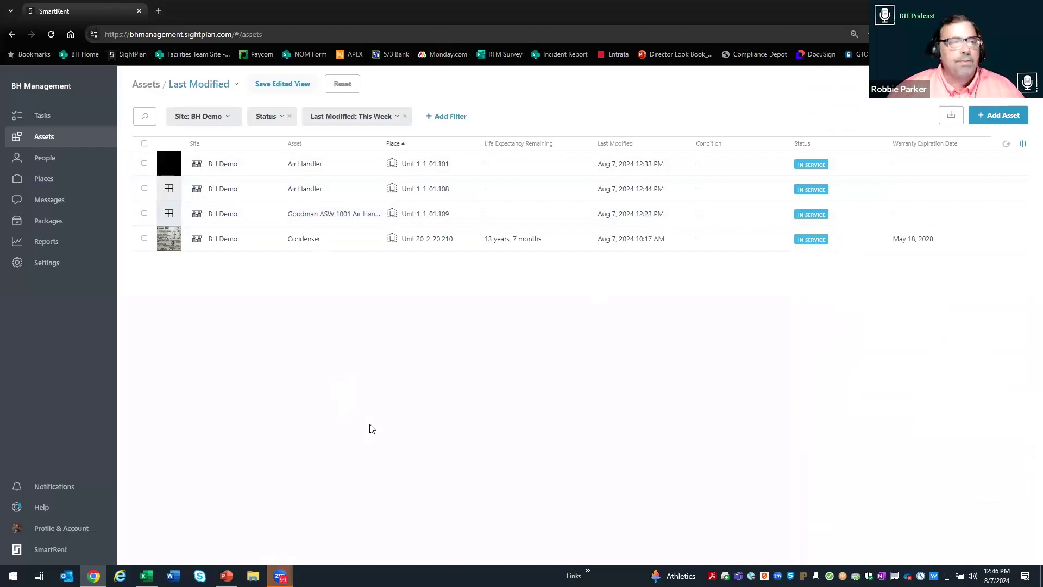
click(447, 118)
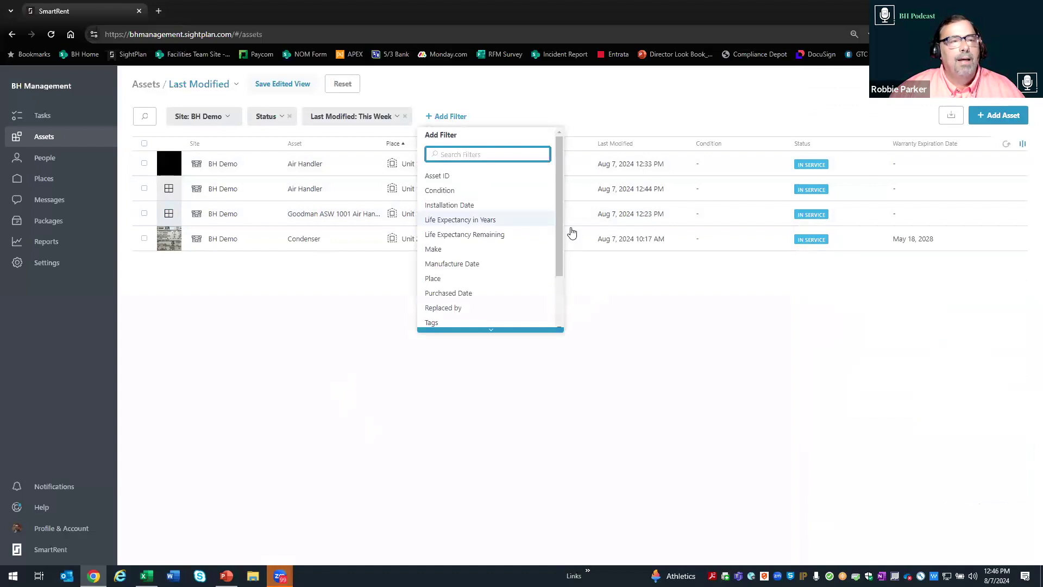
click(623, 292)
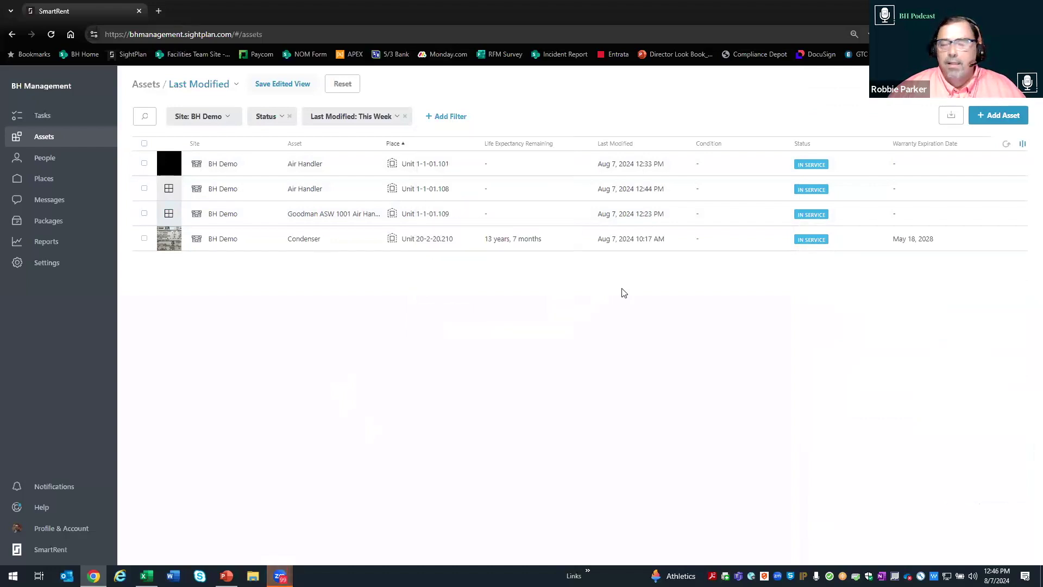